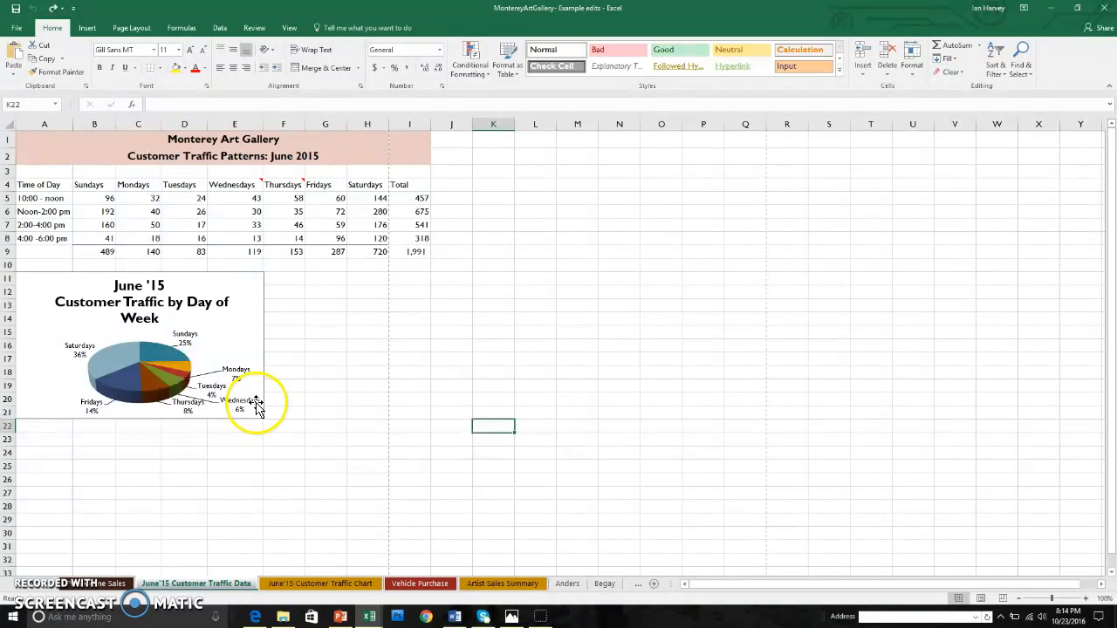
# Apply orange solid-fill data bars to the traffic counts in B5:I8.
pyautogui.moveTo(102, 199); pyautogui.dragTo(411, 237)
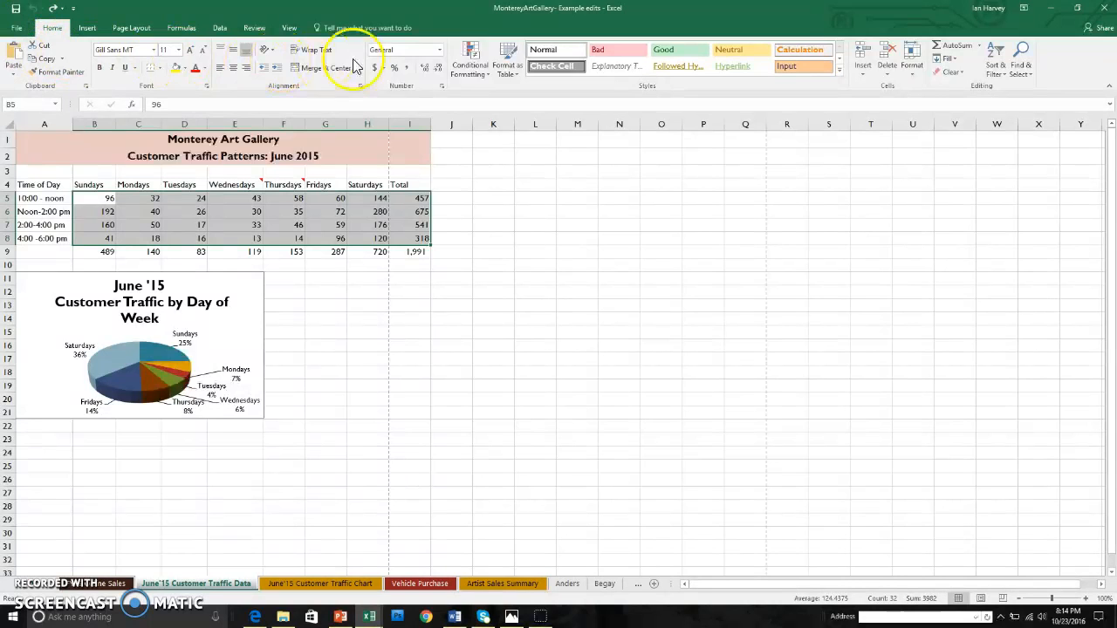
pyautogui.click(489, 78)
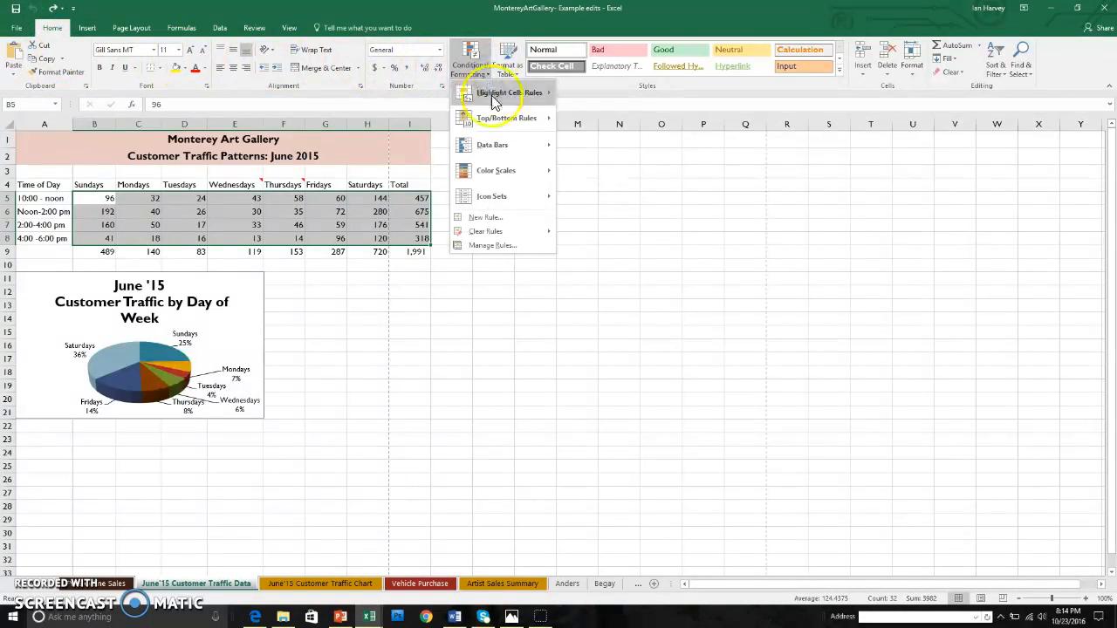
pyautogui.moveTo(494, 145)
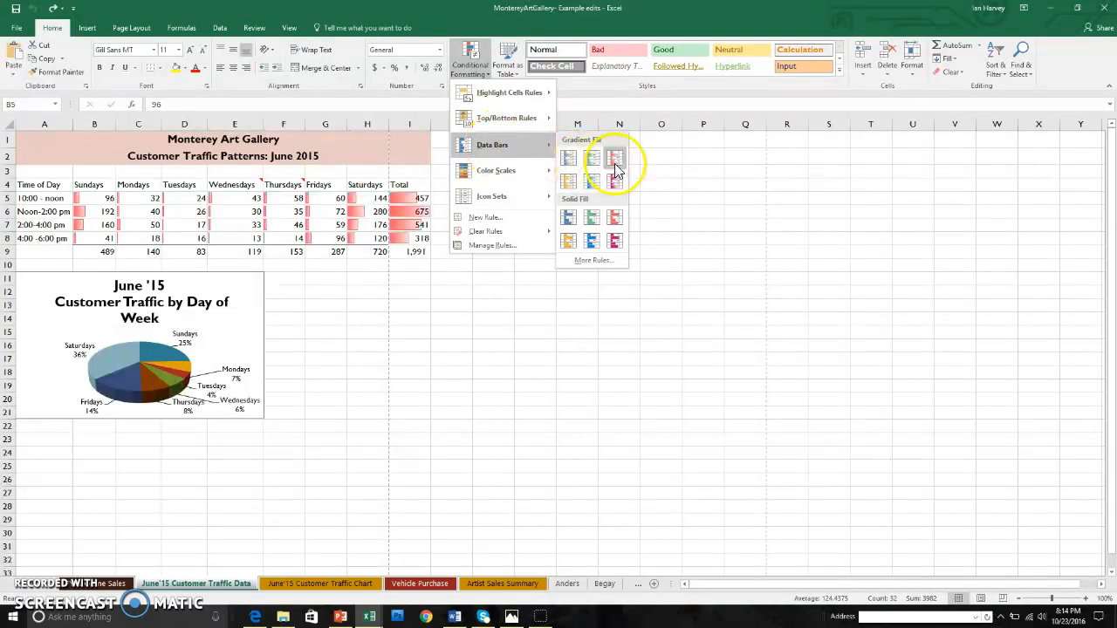
pyautogui.click(568, 186)
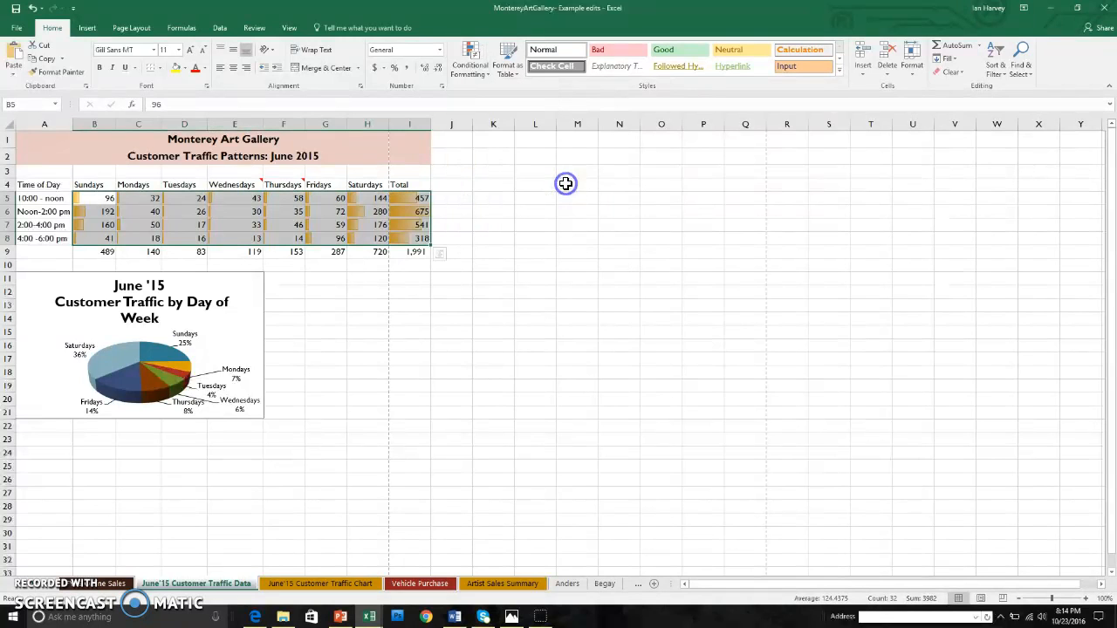
pyautogui.click(310, 305)
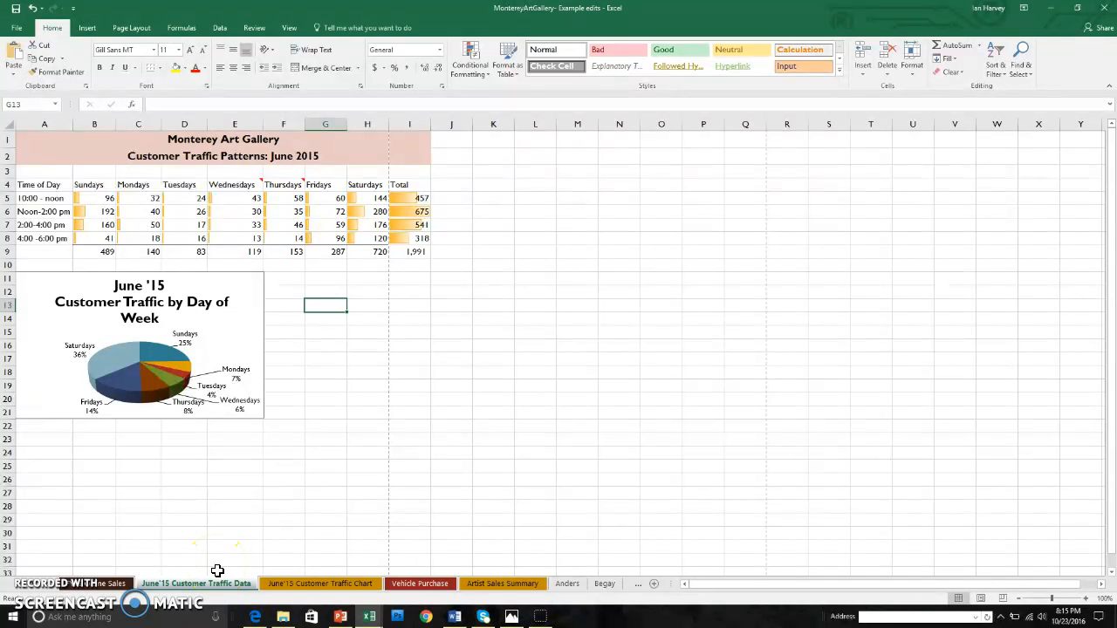
# On Artist Sales Summary, highlight sales in B4:B12 below 4000 with light red fill and dark red text.
pyautogui.click(482, 583)
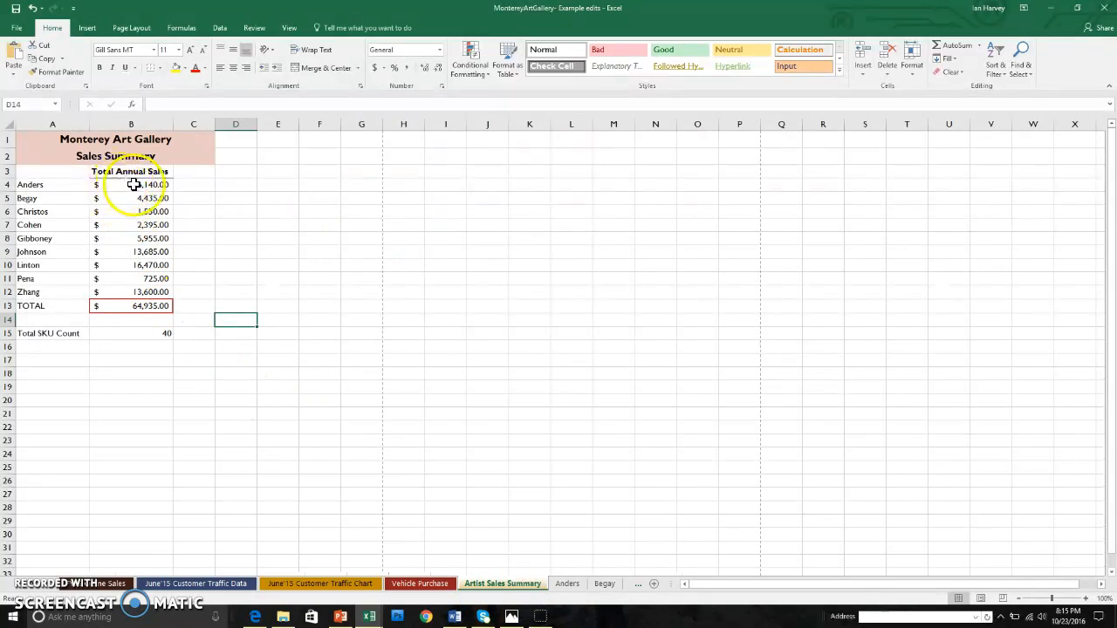
pyautogui.moveTo(133, 185); pyautogui.dragTo(144, 291)
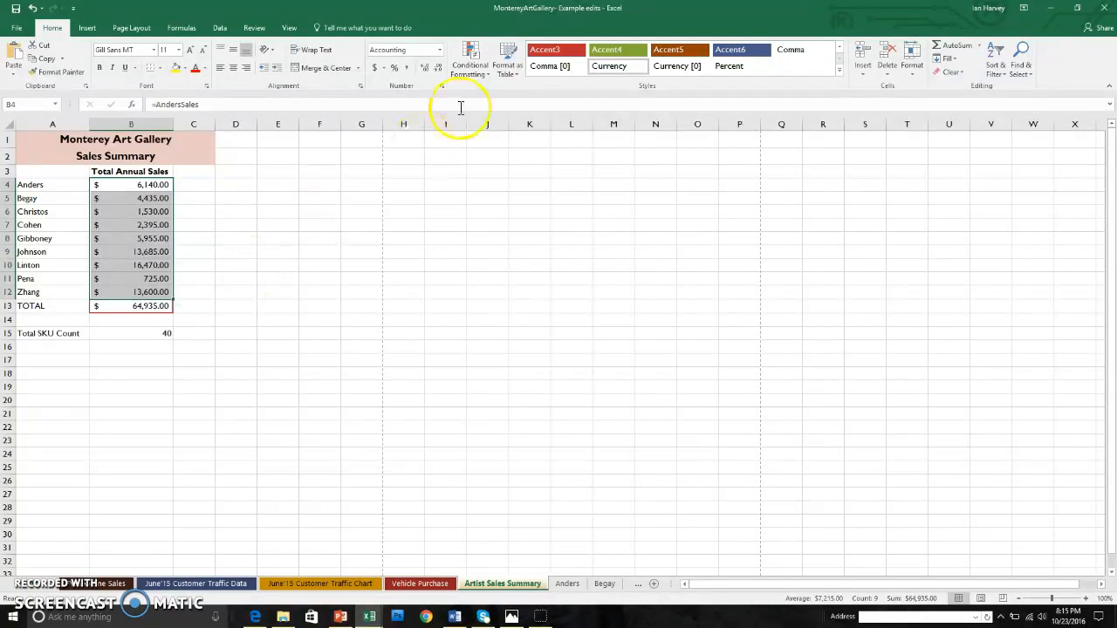
pyautogui.click(489, 73)
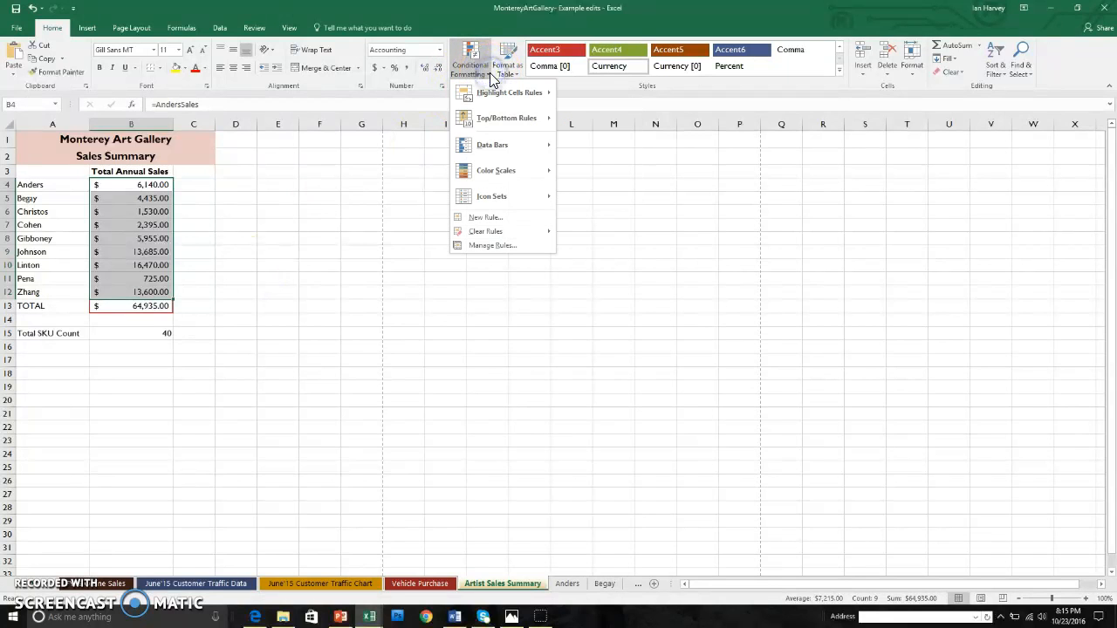
pyautogui.moveTo(487, 94)
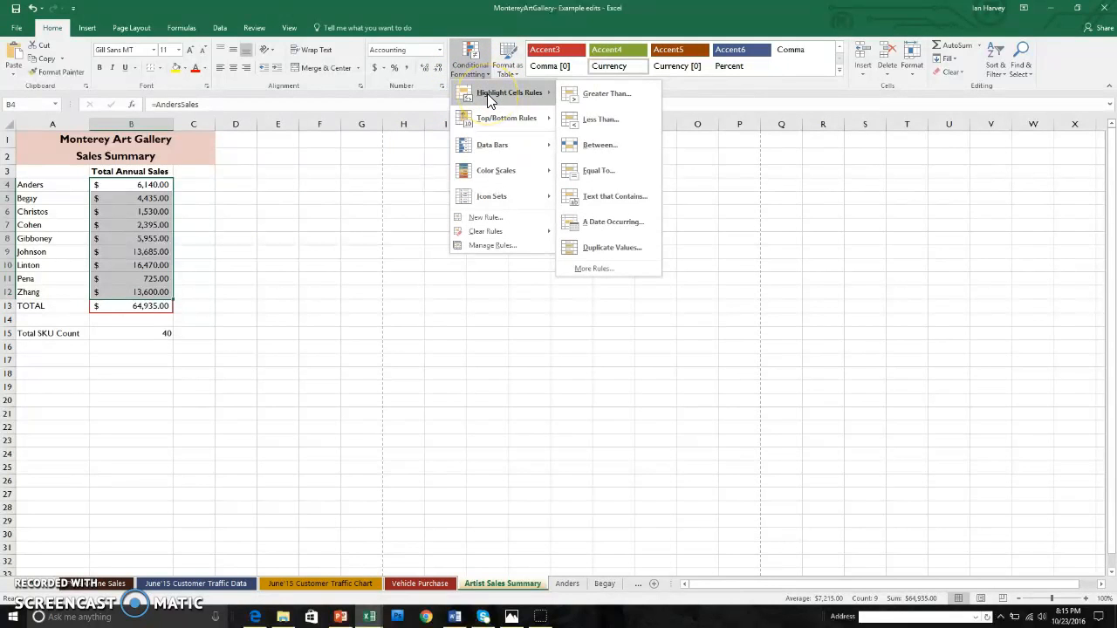
pyautogui.click(599, 119)
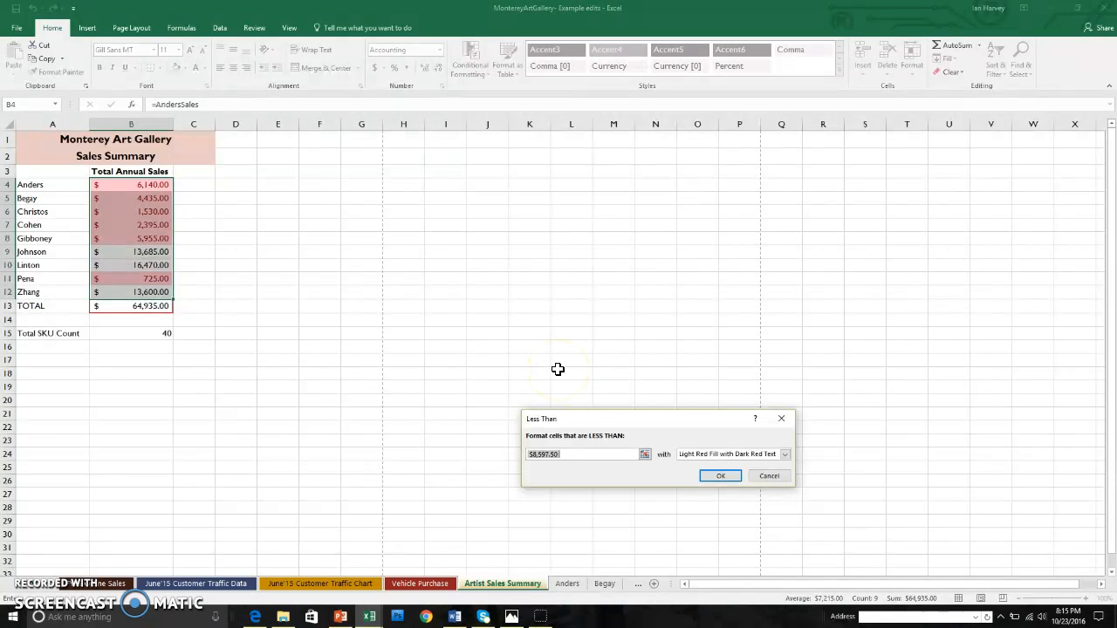
pyautogui.write('4000')
pyautogui.click(737, 473)
pyautogui.click(785, 453)
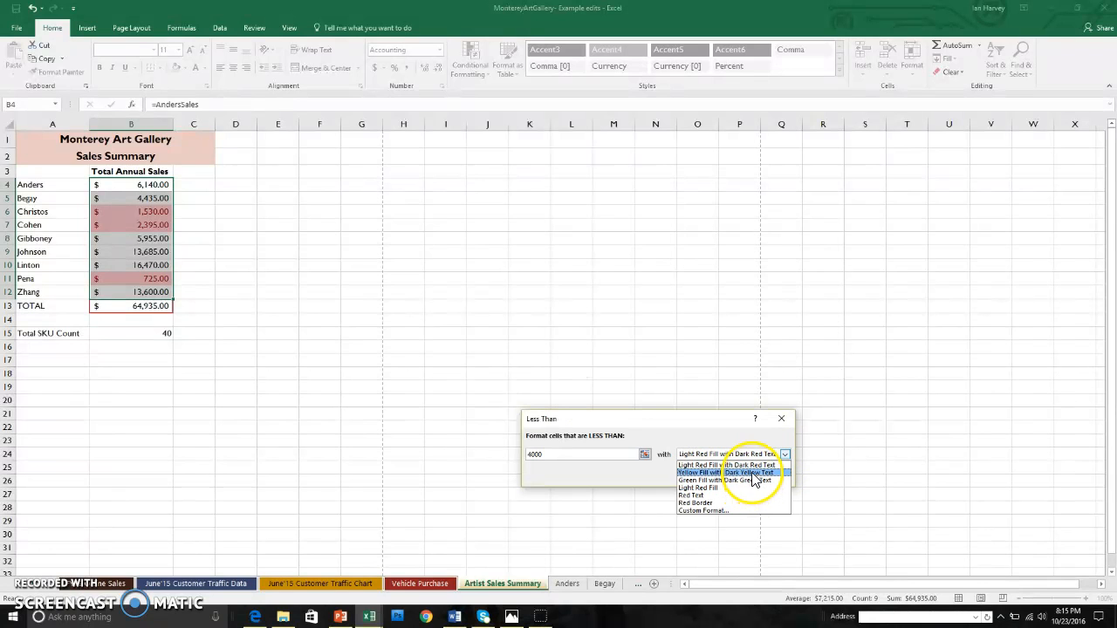
pyautogui.click(749, 465)
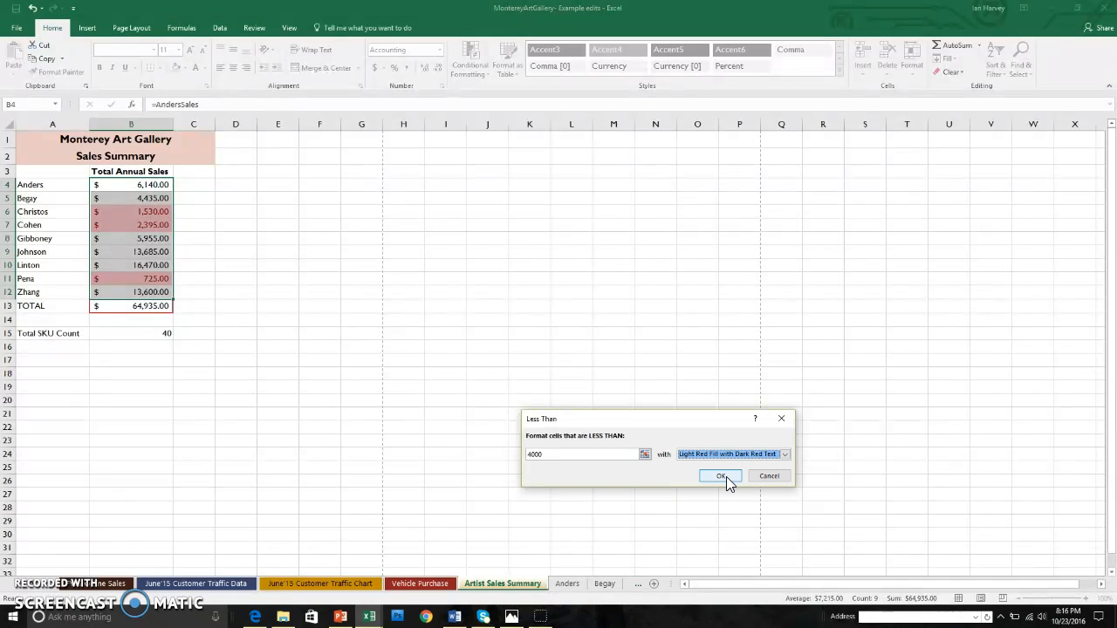
pyautogui.click(725, 476)
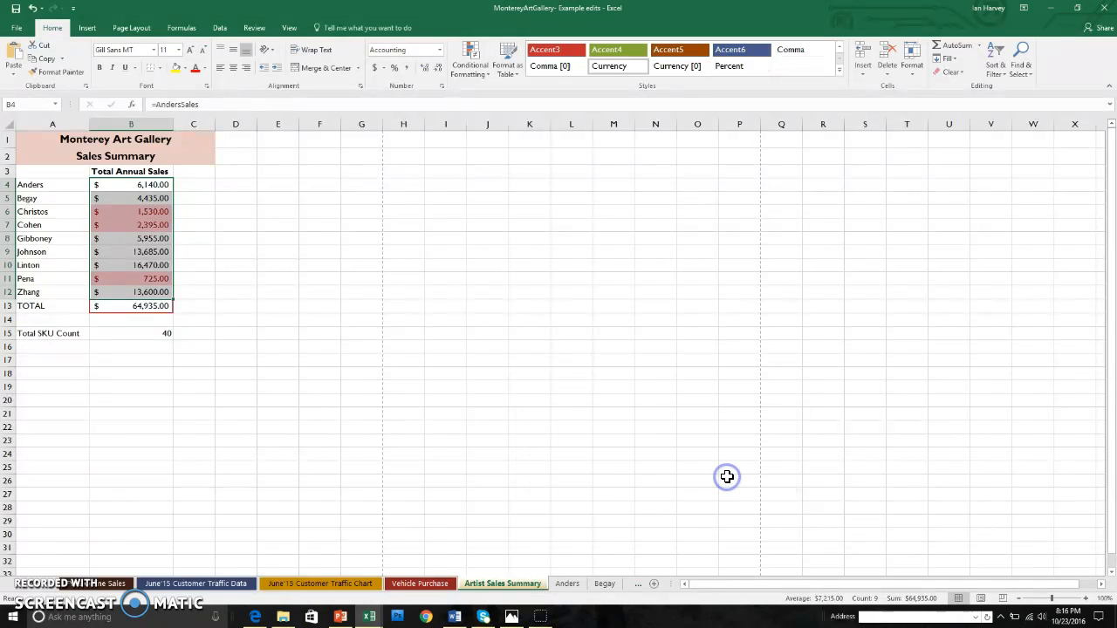
pyautogui.click(246, 311)
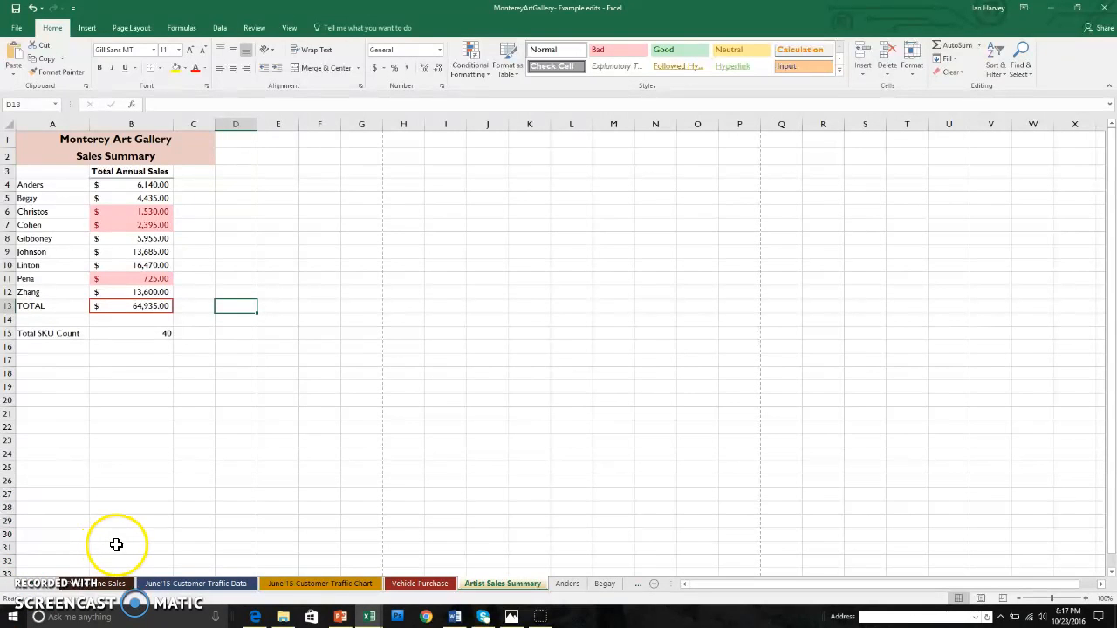
# Return to the June'15 Customer Traffic Data sheet.
pyautogui.click(199, 583)
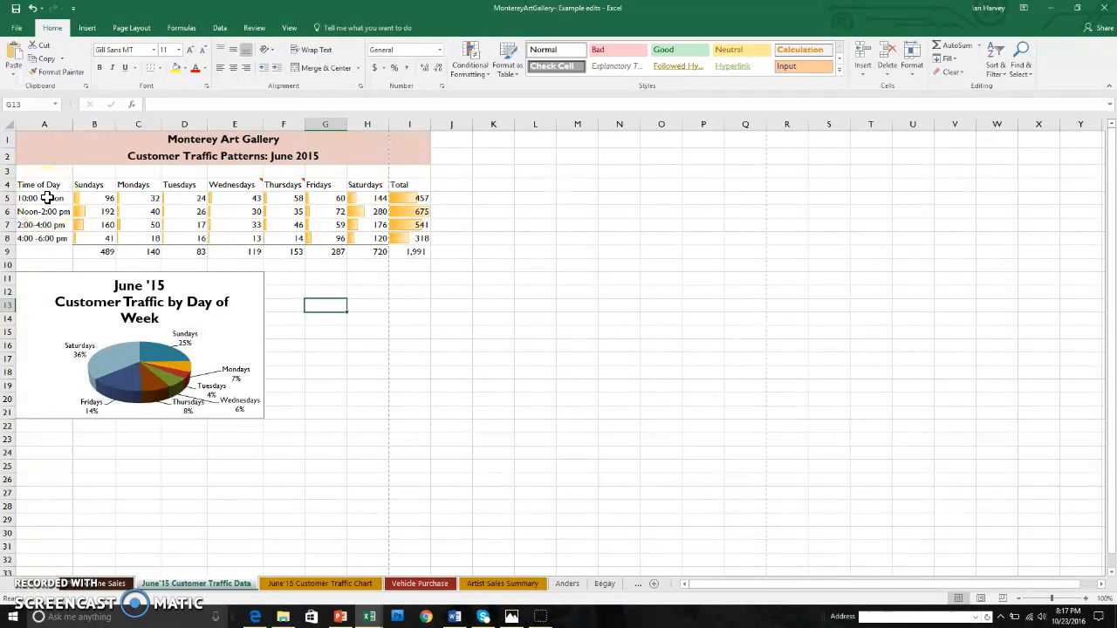
# Insert a 3-D pie chart of the I5:I8 totals labelled by the A5:A8 time slots.
pyautogui.moveTo(47, 198); pyautogui.dragTo(42, 233)
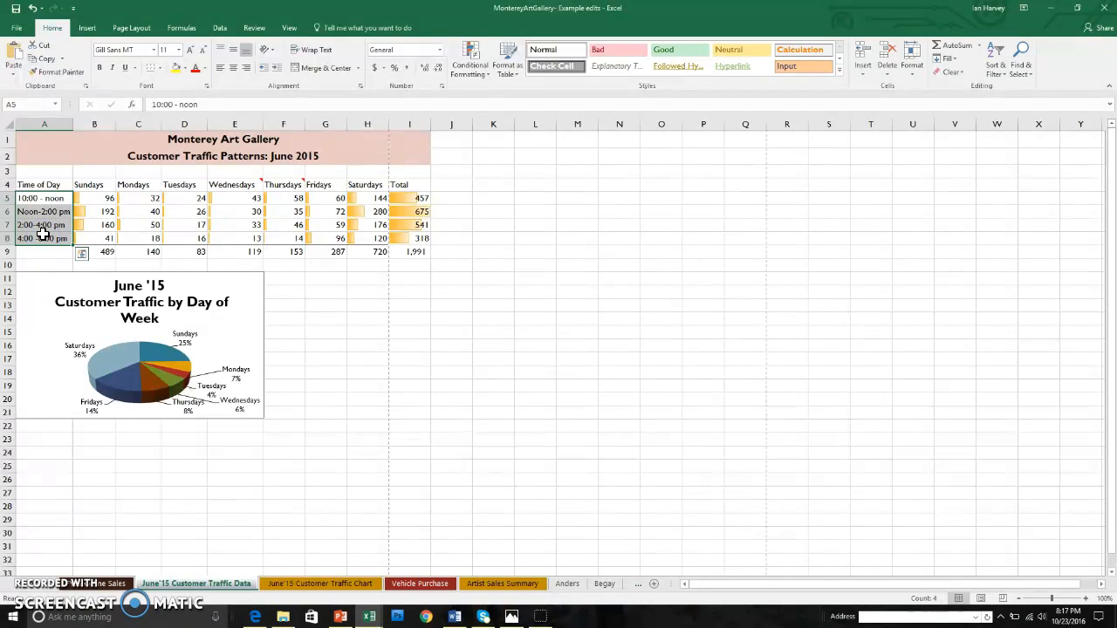
pyautogui.moveTo(410, 201); pyautogui.dragTo(419, 235)
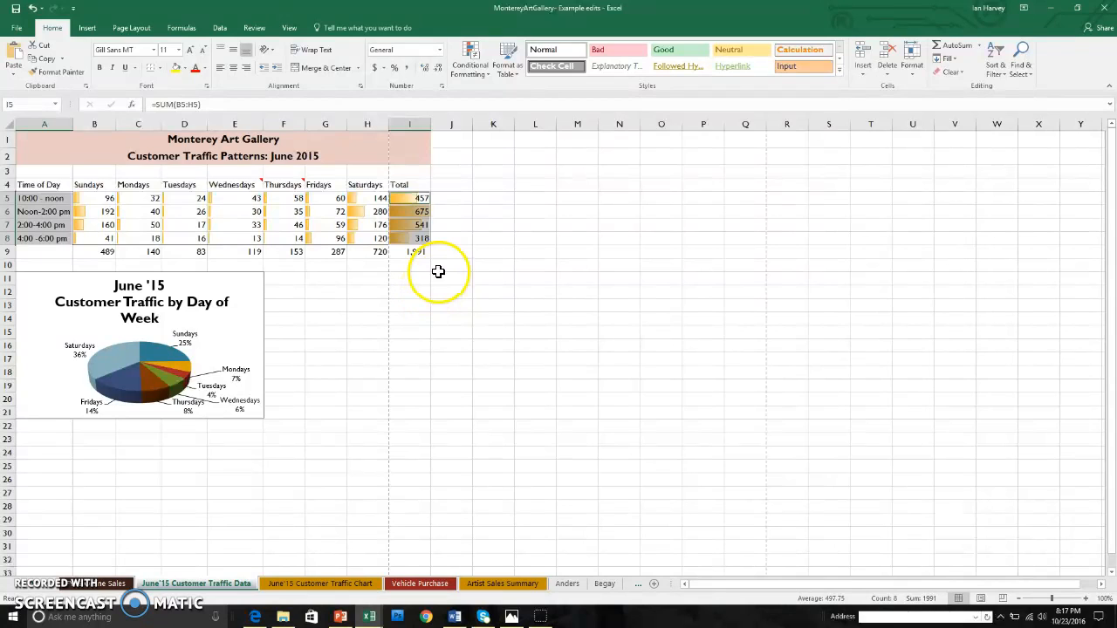
pyautogui.click(87, 28)
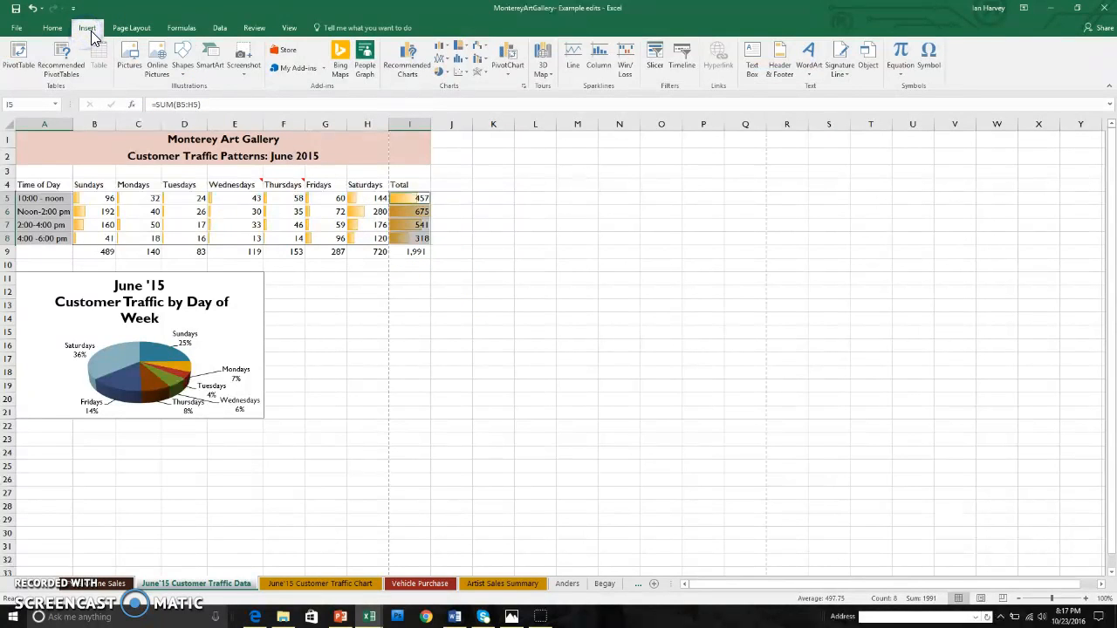
pyautogui.click(447, 74)
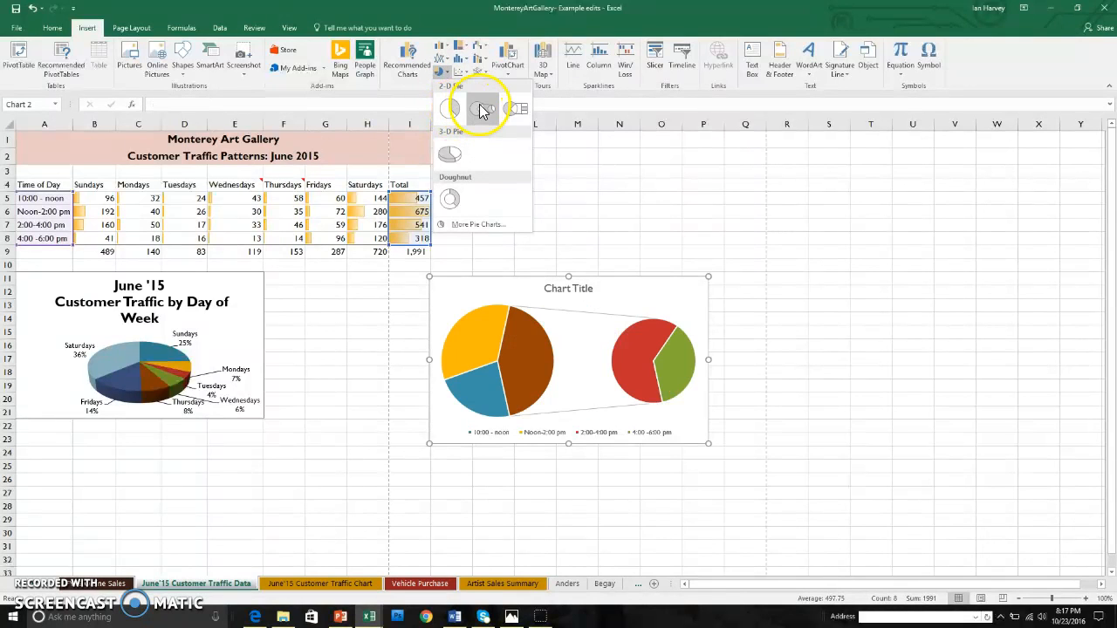
pyautogui.click(451, 156)
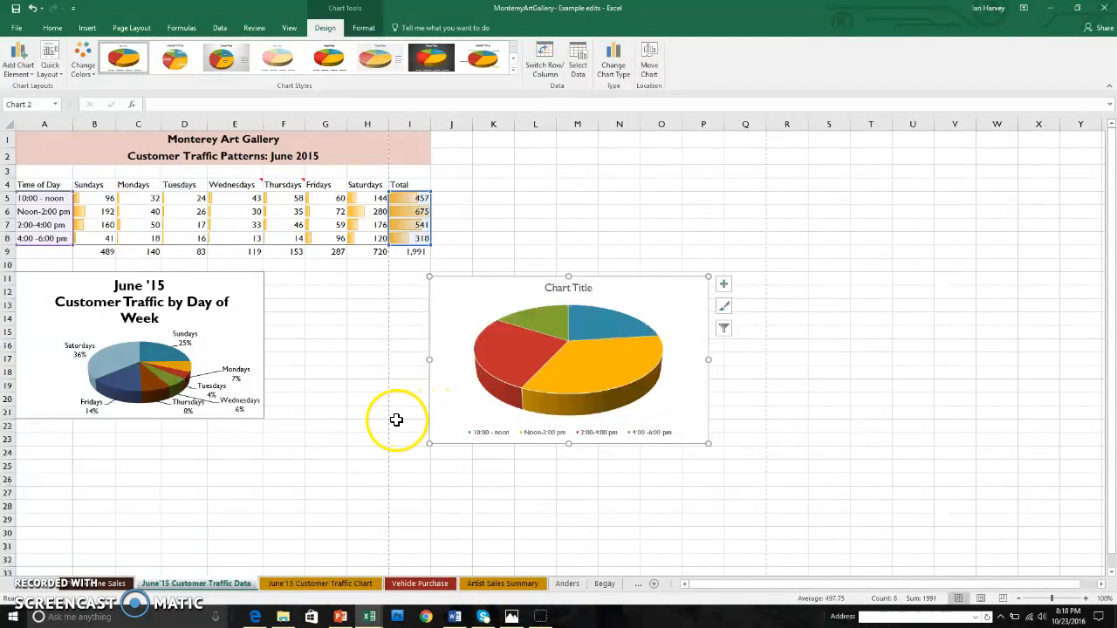
# Give the pie chart a quick layout with a title and percentage labels.
pyautogui.click(55, 71)
pyautogui.click(55, 98)
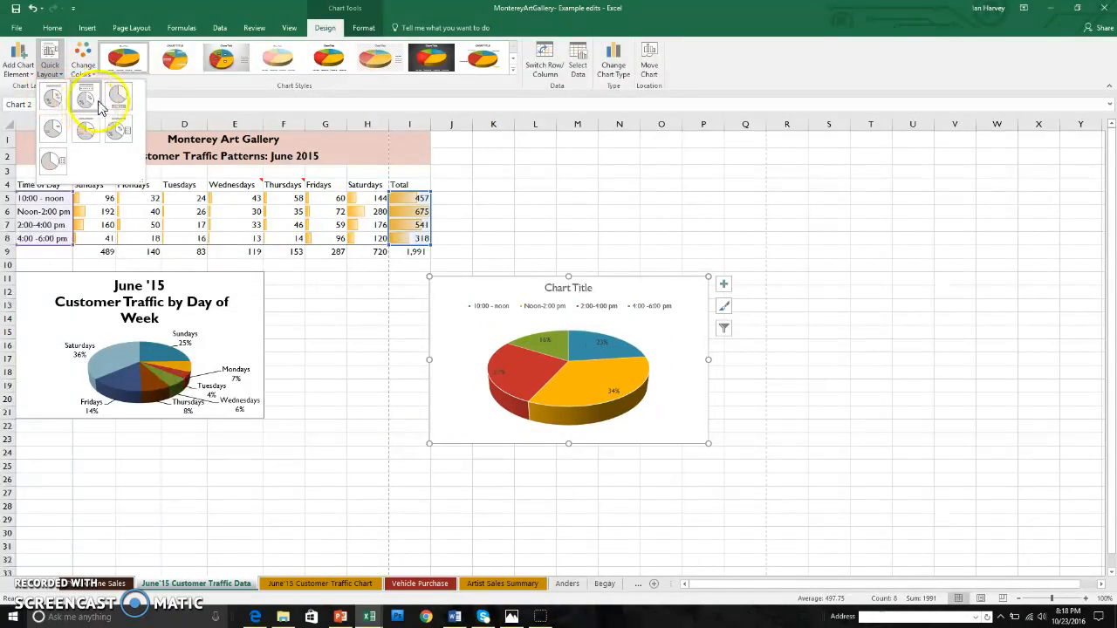
pyautogui.click(53, 98)
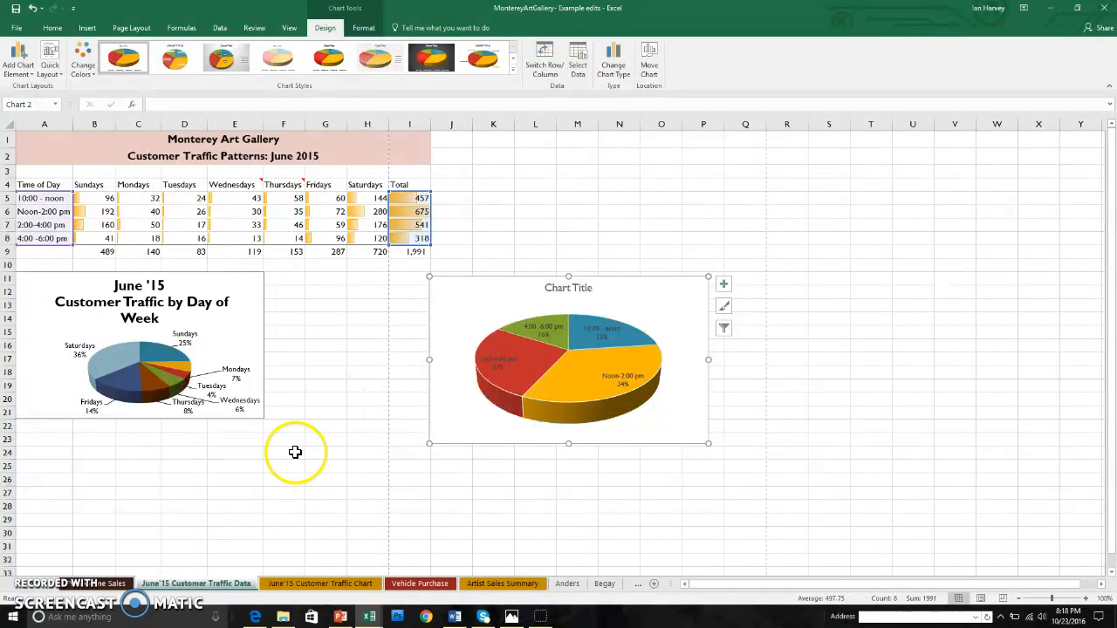
# Replace the placeholder chart title with 'June 15 Customer Traffic By Time of Day'.
pyautogui.click(590, 288)
pyautogui.moveTo(595, 287); pyautogui.dragTo(556, 286)
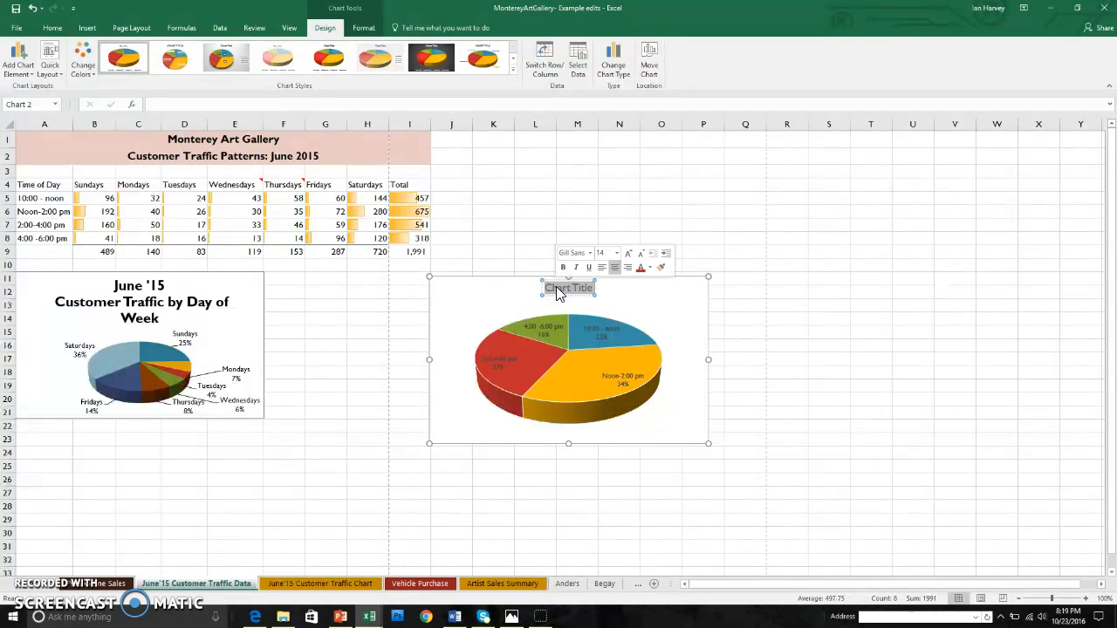
pyautogui.write('June 15 Cust')
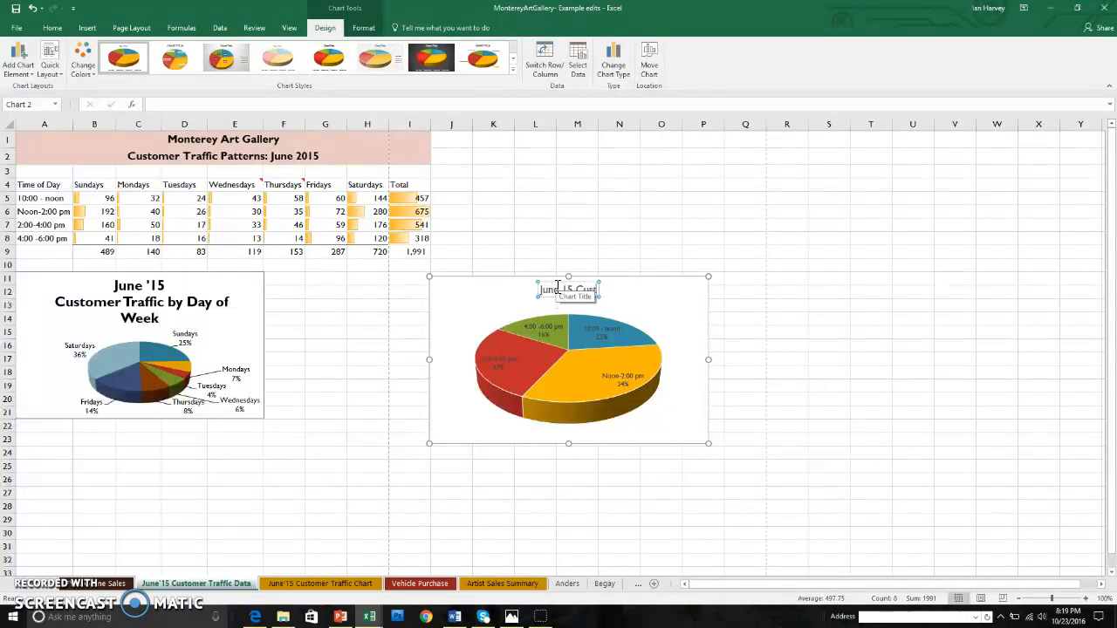
pyautogui.write('raf')
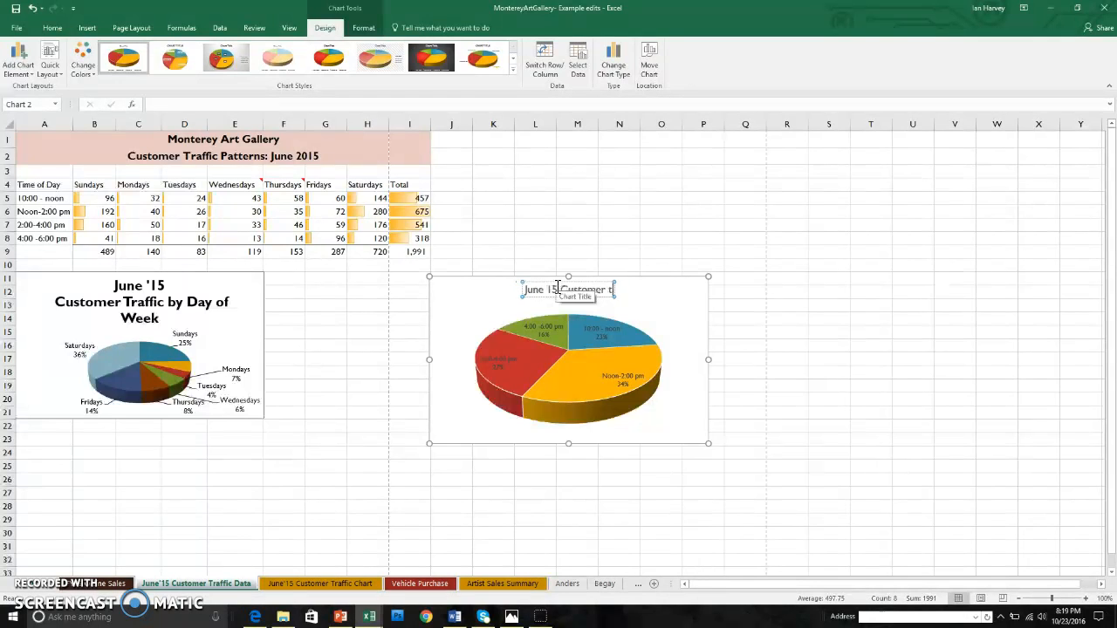
pyautogui.write('ffic')
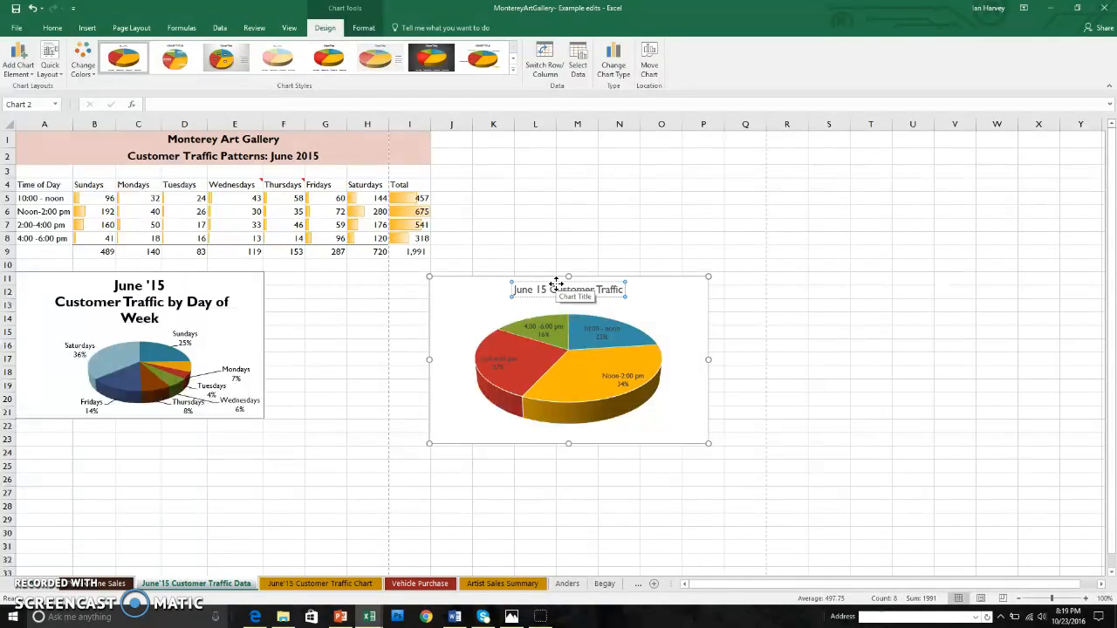
pyautogui.write(' By Ti')
pyautogui.click(559, 276)
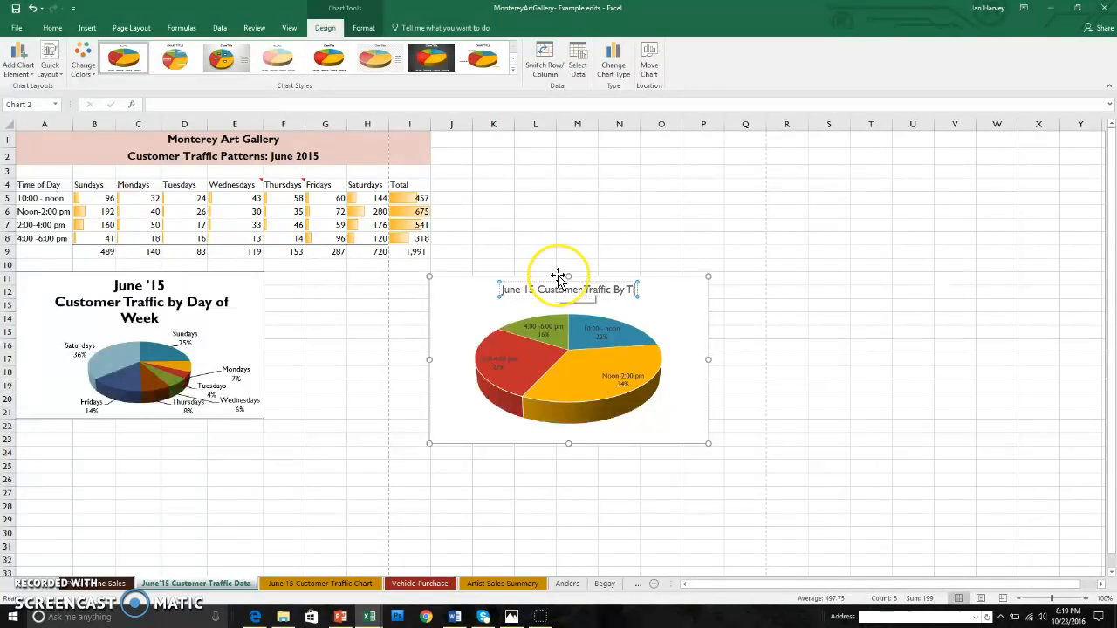
pyautogui.write('me of dat')
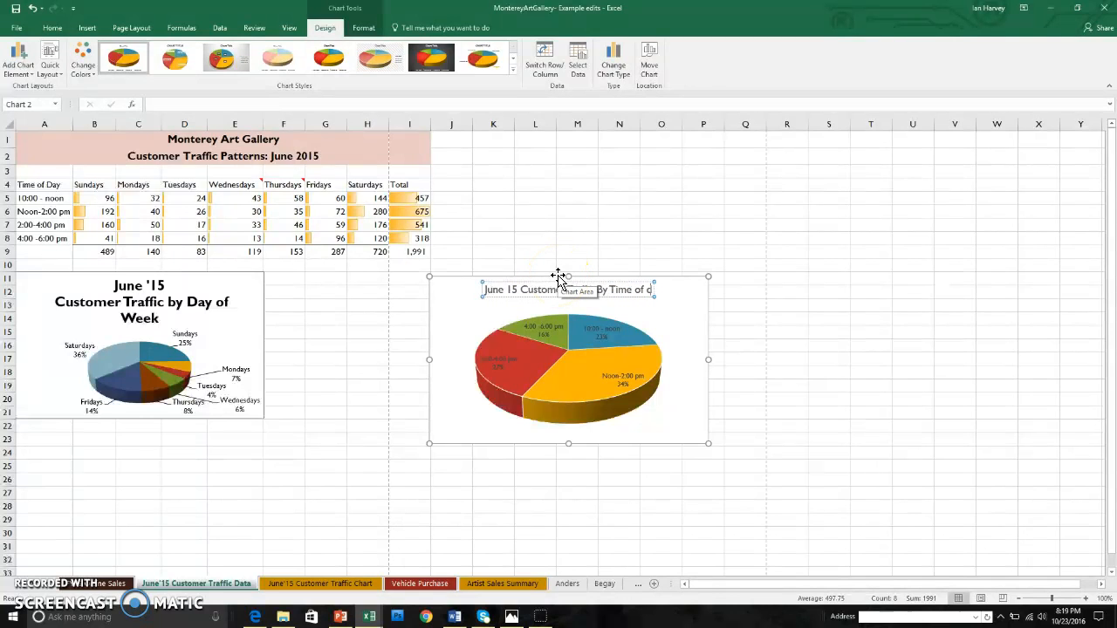
pyautogui.press('BackSpace')
pyautogui.press('BackSpace')
pyautogui.press('BackSpace')
pyautogui.write('D')
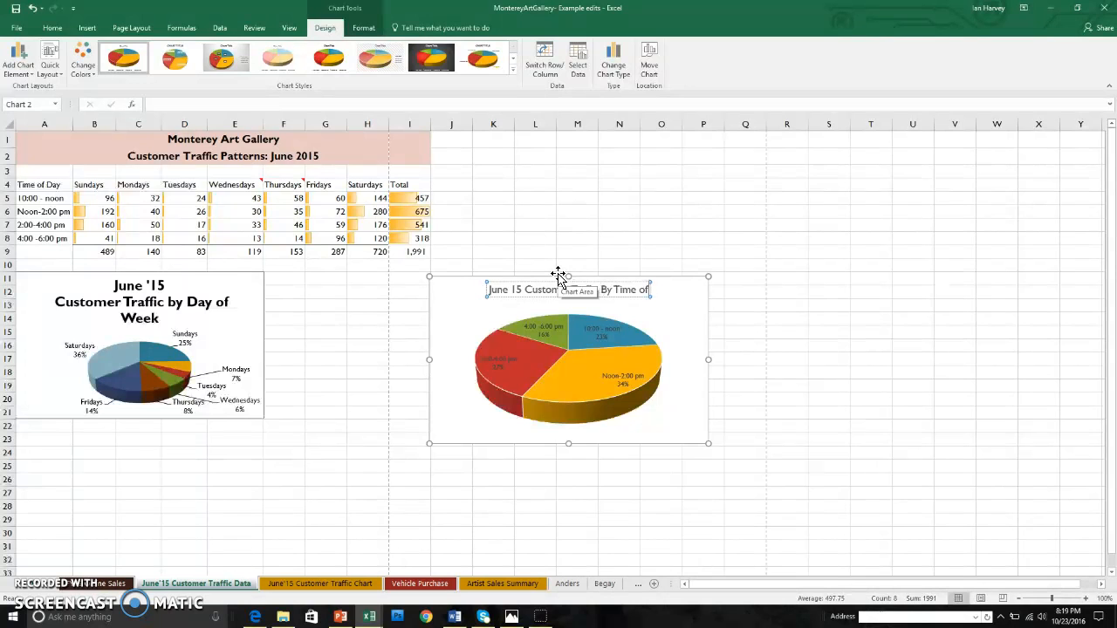
pyautogui.write('ay')
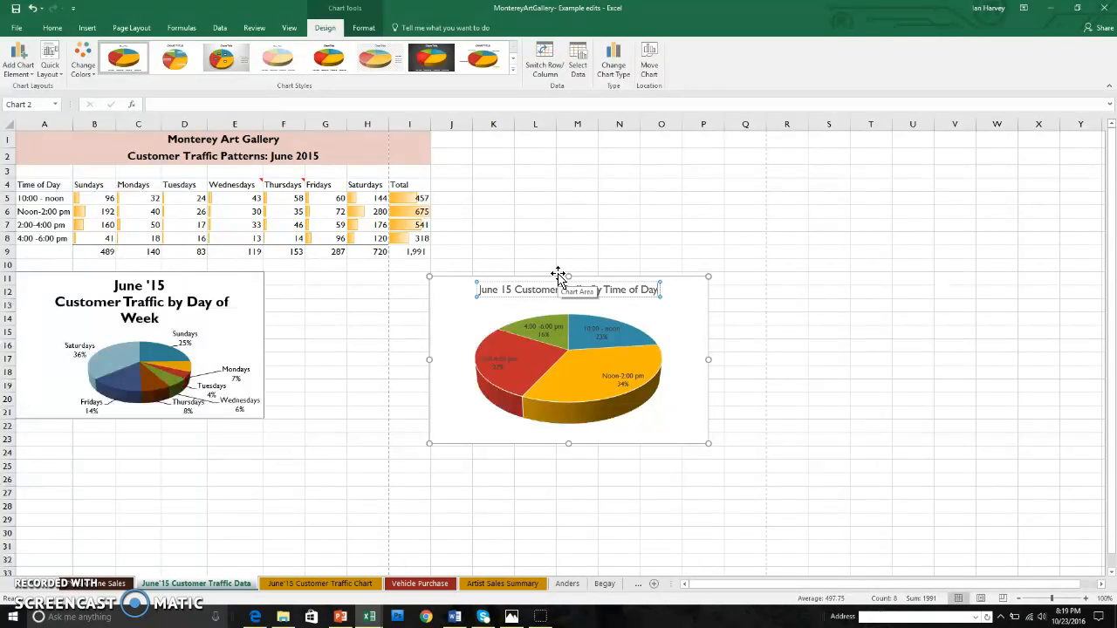
pyautogui.click(753, 330)
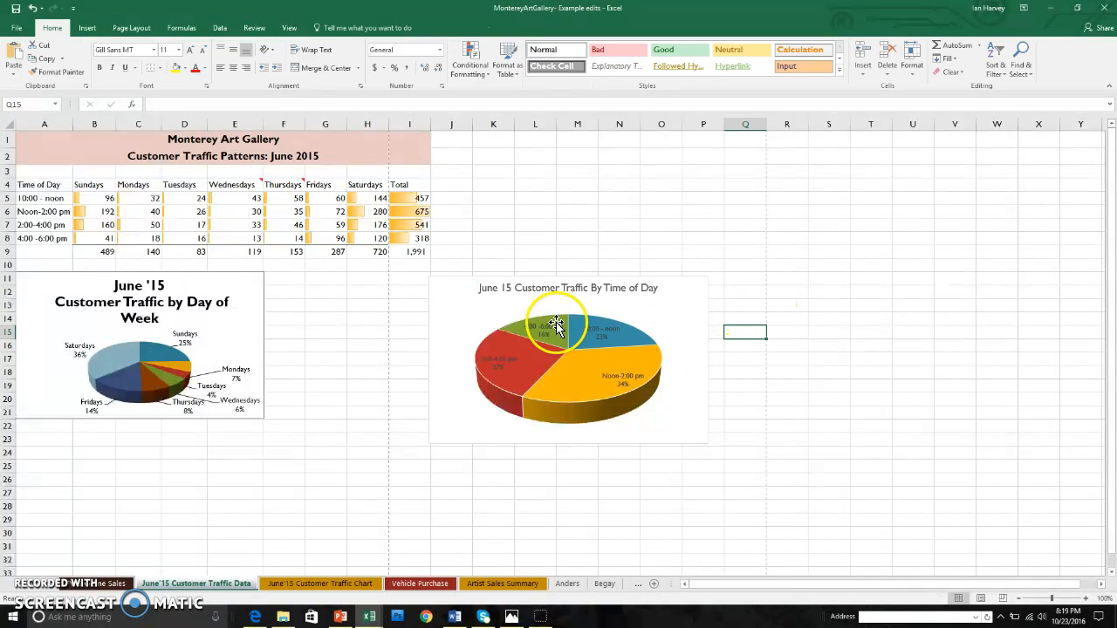
# Drag the time-of-day pie beside the day-of-week pie and resize it smaller to fit.
pyautogui.moveTo(474, 303); pyautogui.dragTo(335, 299)
pyautogui.moveTo(567, 437); pyautogui.dragTo(527, 418)
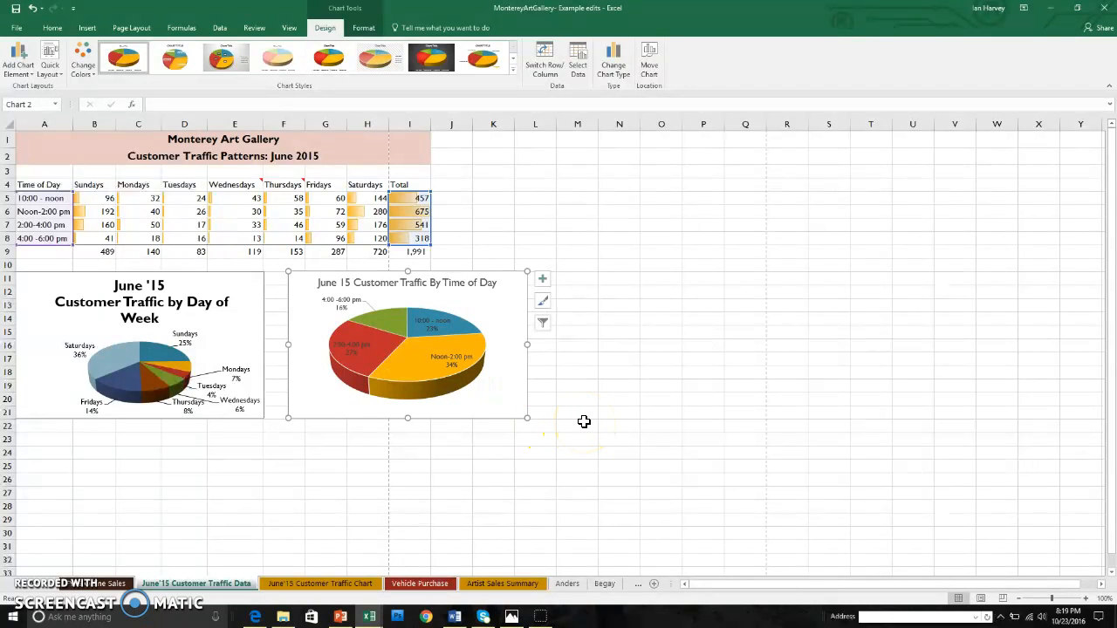
pyautogui.press('Escape')
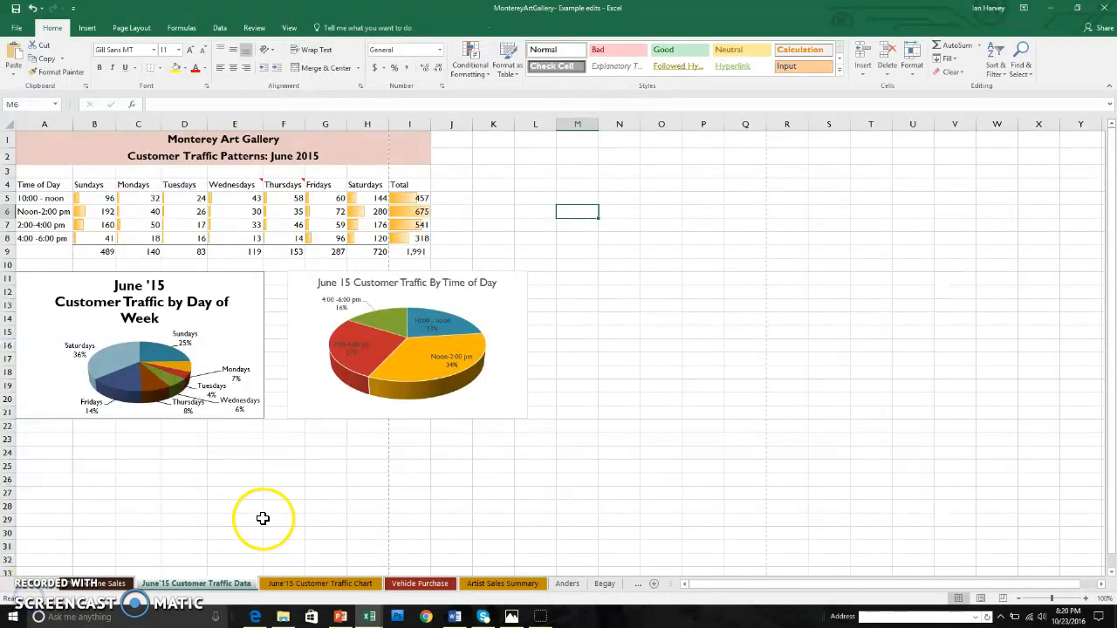
pyautogui.click(340, 583)
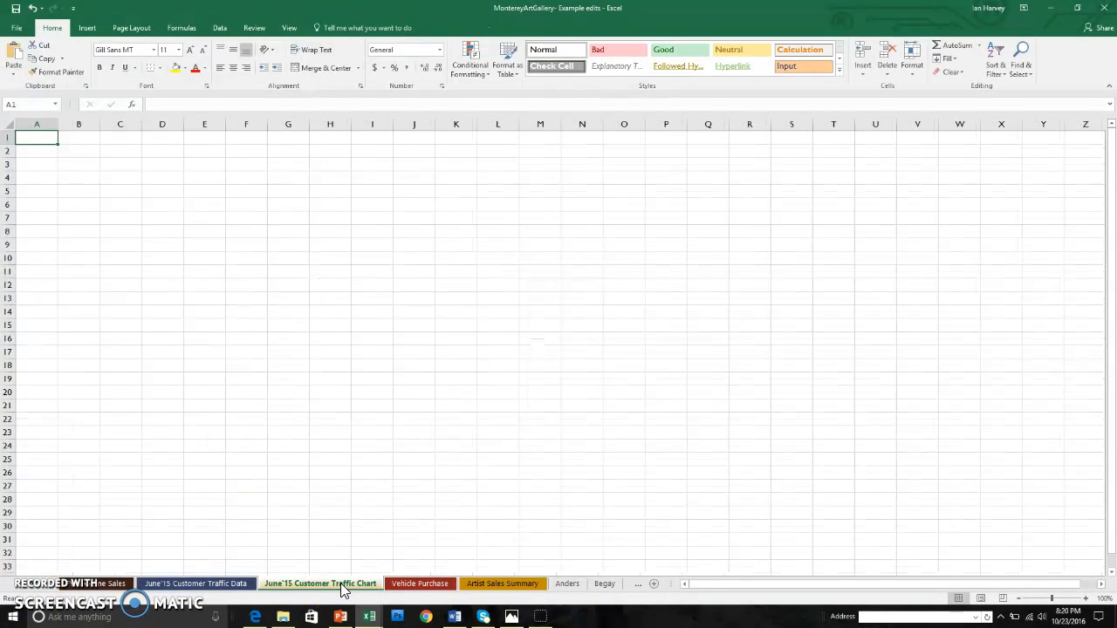
pyautogui.click(206, 583)
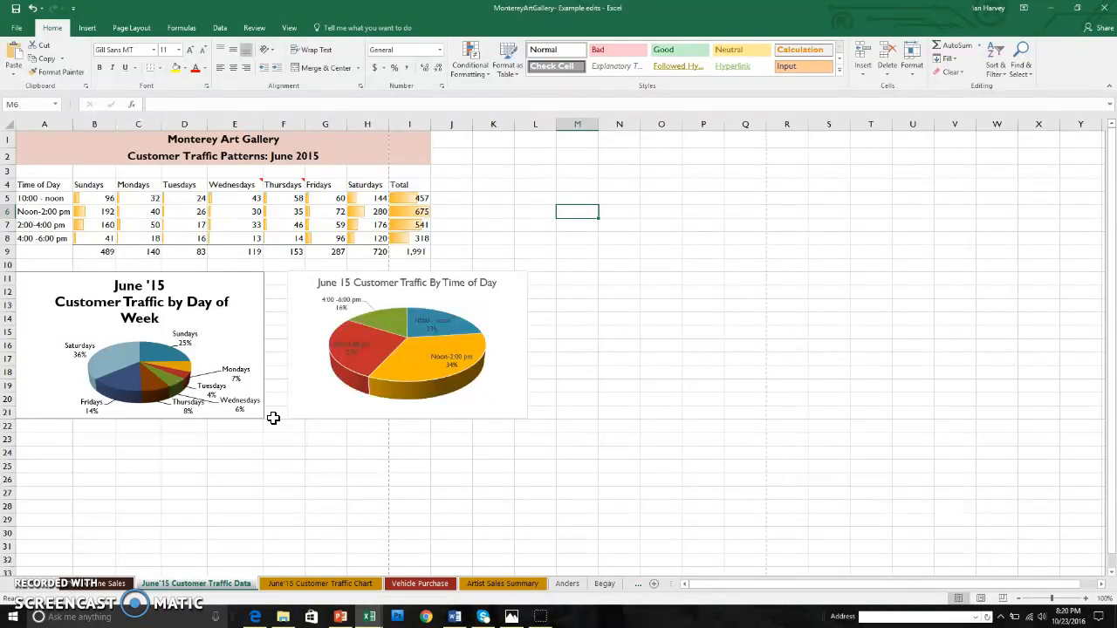
# Insert a 3-D clustered column chart from A4:H8 comparing daily traffic by time slot.
pyautogui.moveTo(39, 189); pyautogui.dragTo(366, 241)
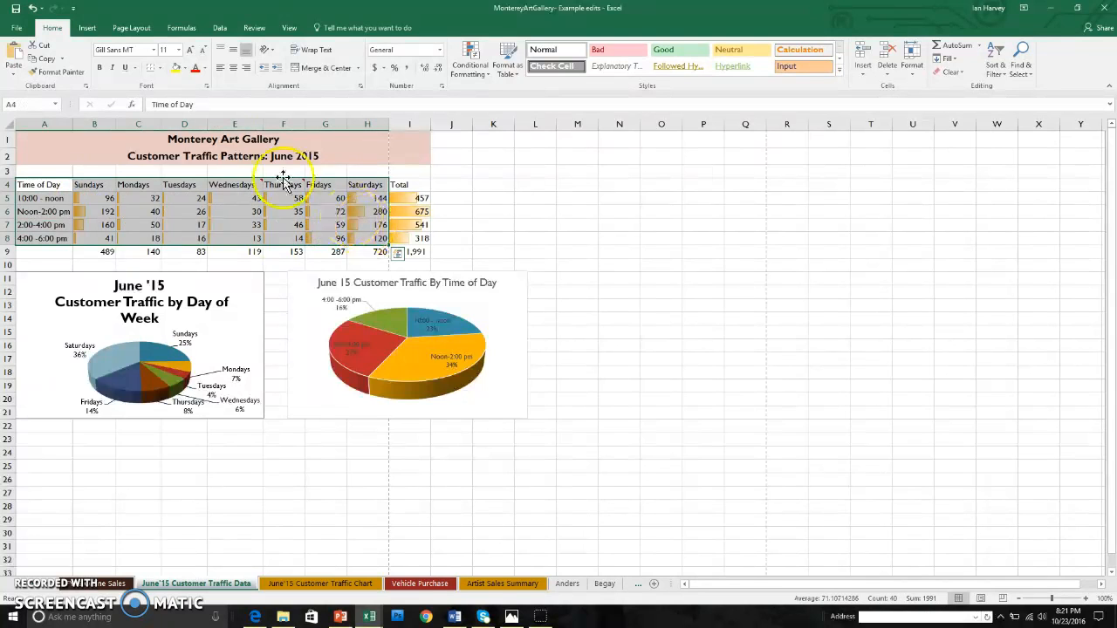
pyautogui.click(87, 27)
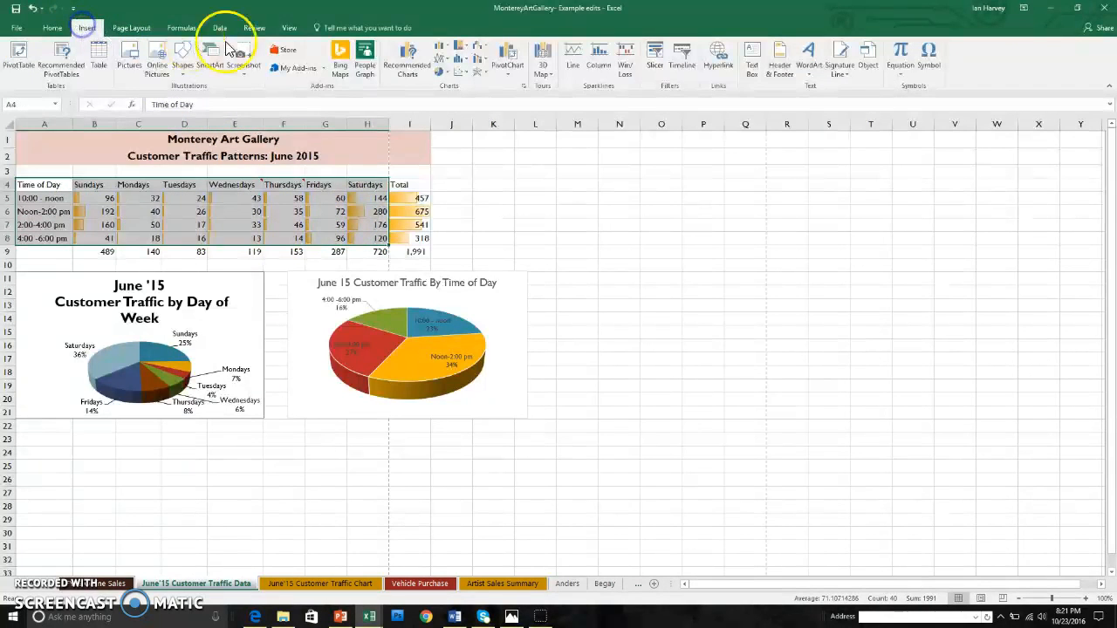
pyautogui.click(440, 48)
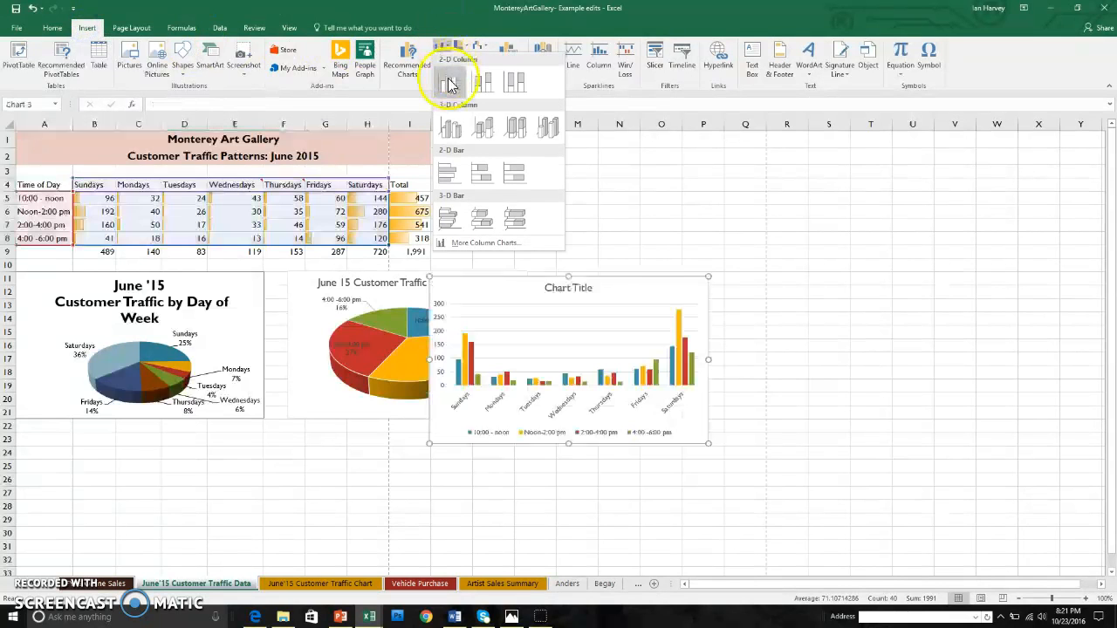
pyautogui.click(452, 129)
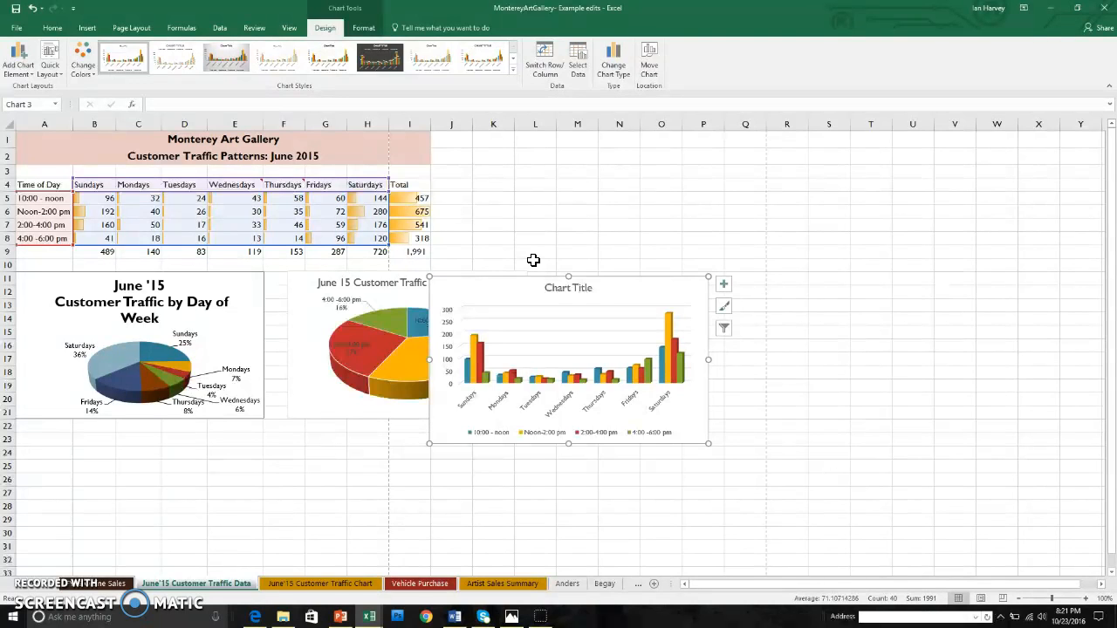
pyautogui.click(52, 60)
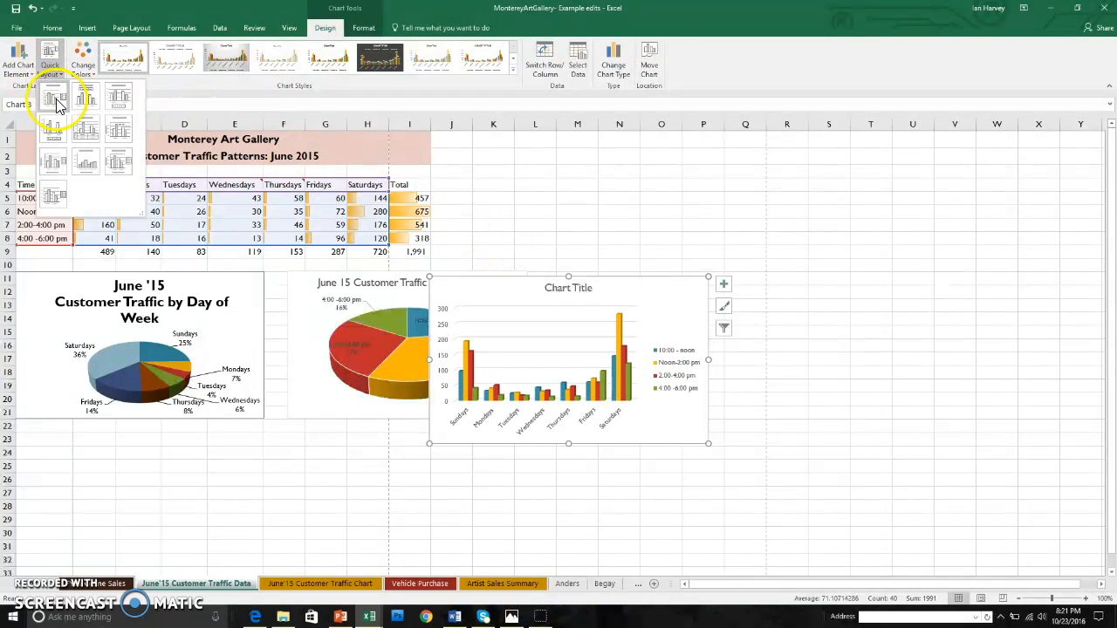
# Apply Quick Layout 5, adding a data table and vertical axis title.
pyautogui.click(91, 131)
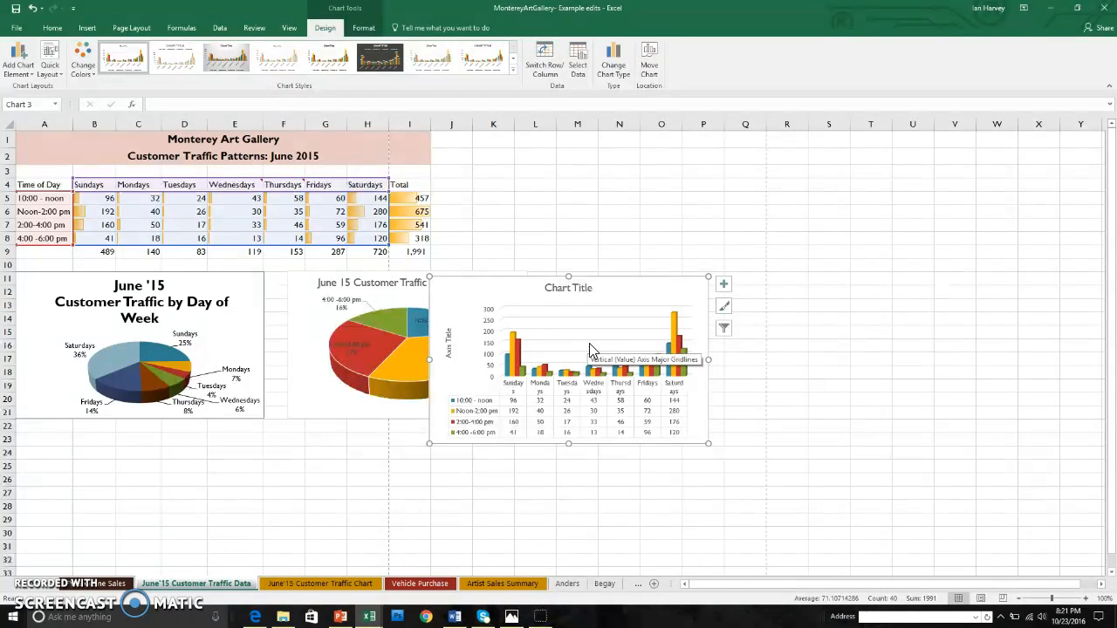
# Replace the vertical axis title placeholder with 'Number of Customers'.
pyautogui.click(448, 351)
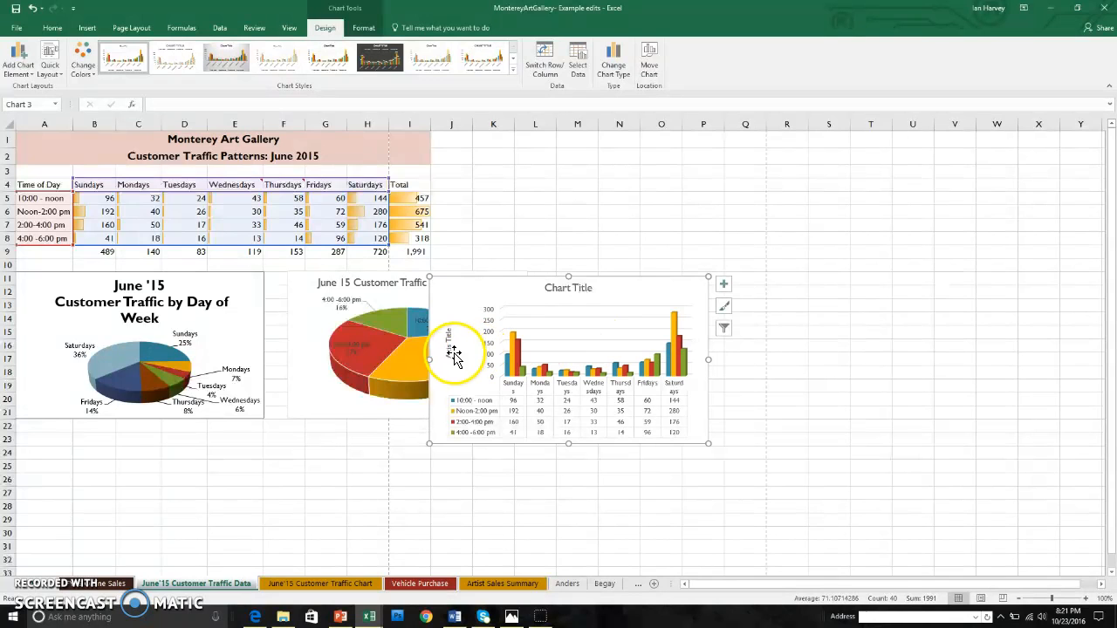
pyautogui.doubleClick(449, 352)
pyautogui.click(448, 353)
pyautogui.moveTo(448, 354); pyautogui.dragTo(451, 336)
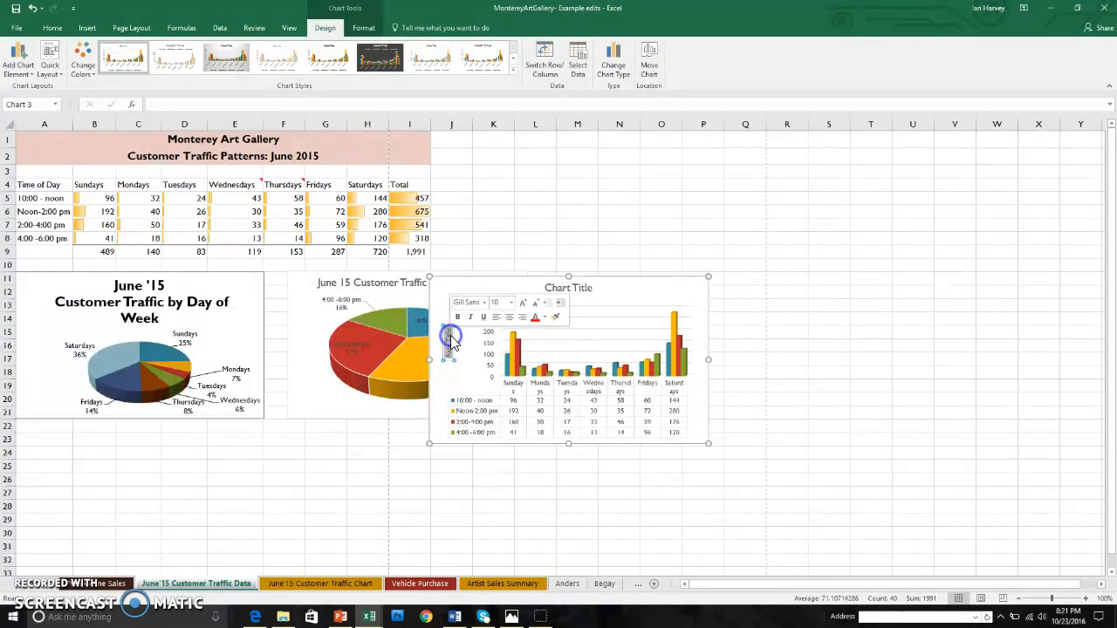
pyautogui.click(450, 337)
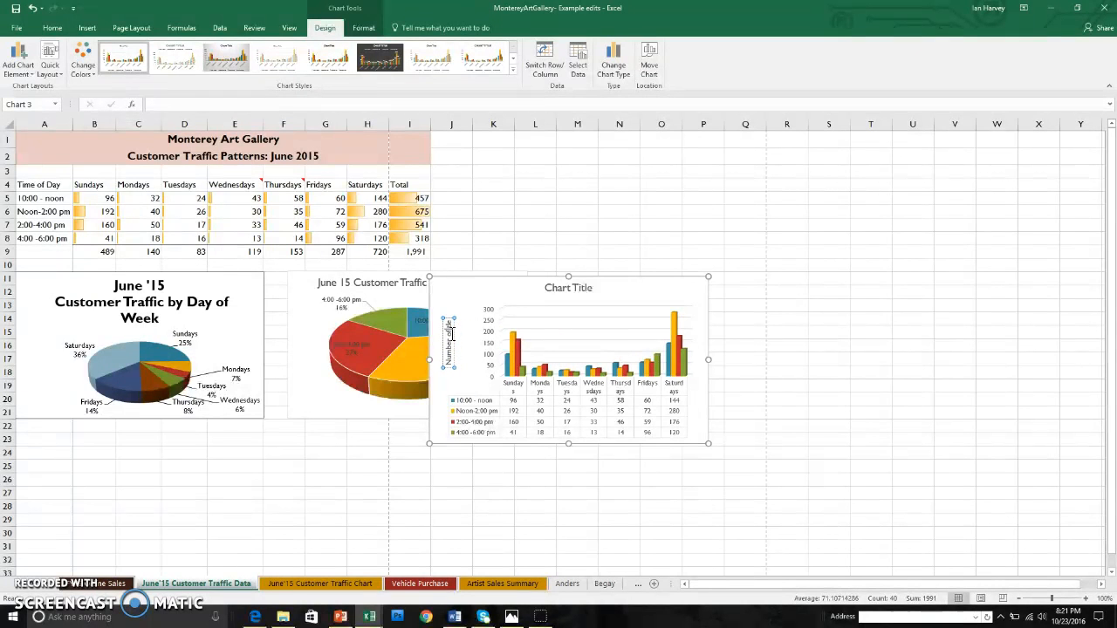
pyautogui.click(449, 319)
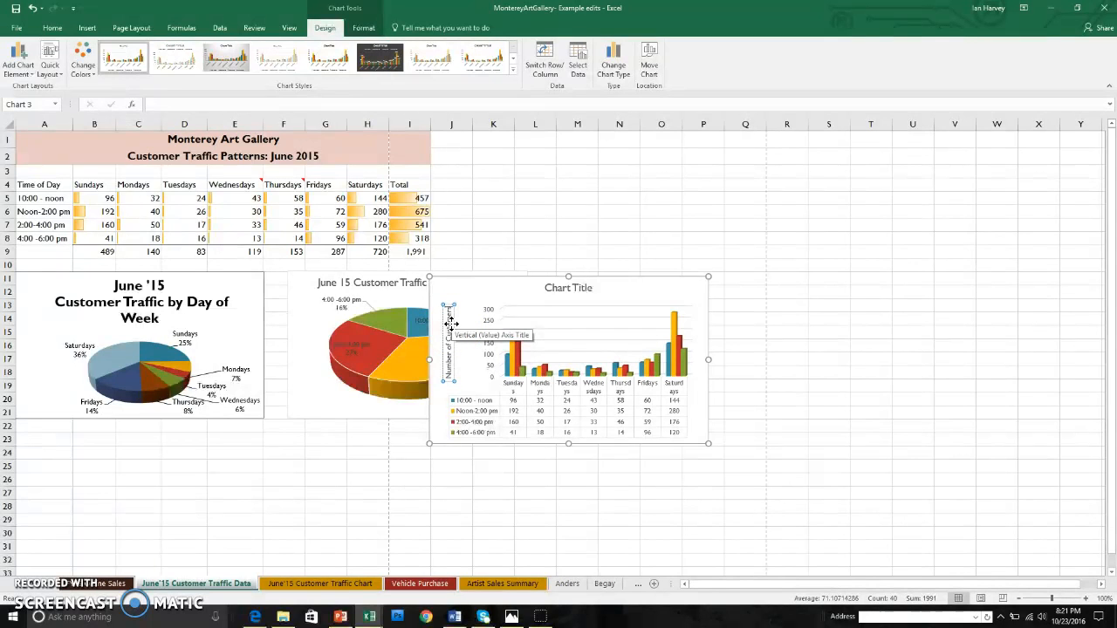
# Reposition the axis title slightly left and down beside the axis.
pyautogui.click(449, 333)
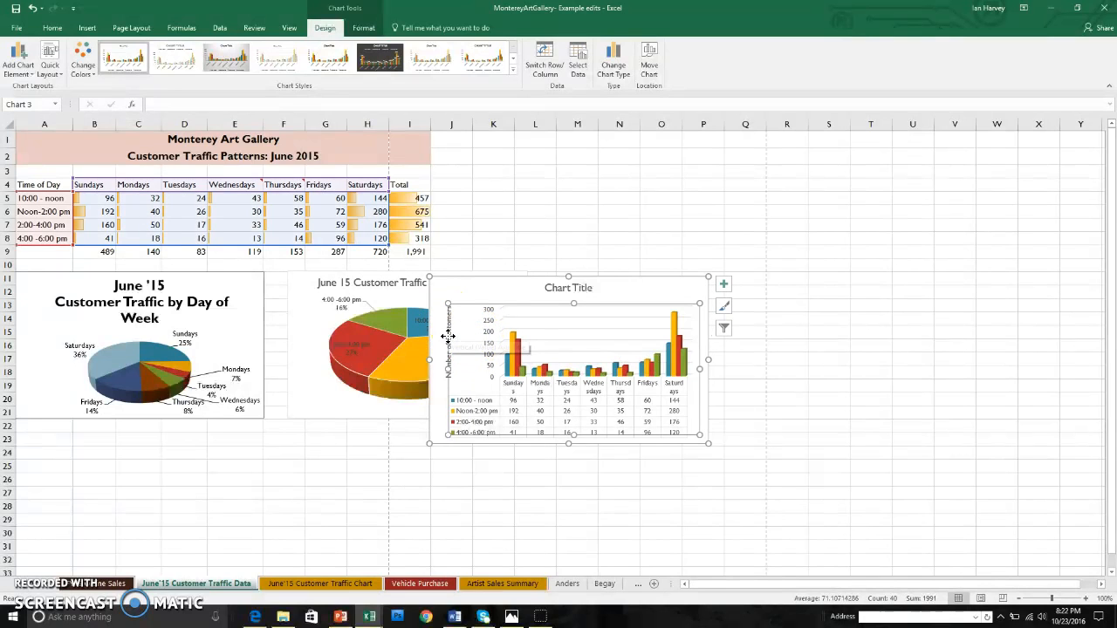
pyautogui.click(446, 358)
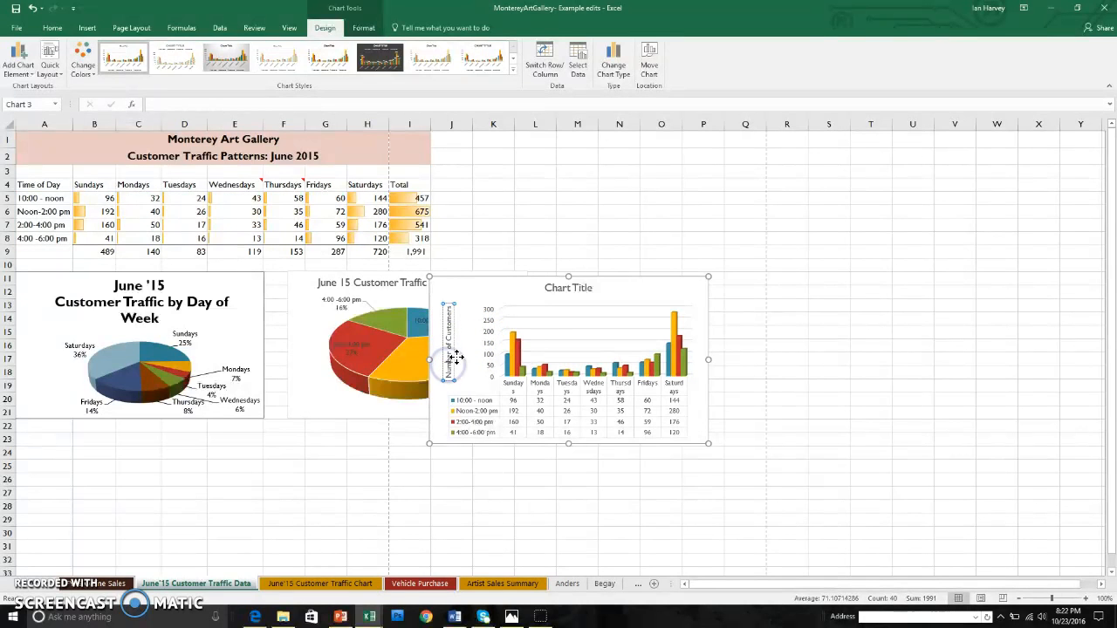
pyautogui.click(452, 341)
pyautogui.doubleClick(452, 342)
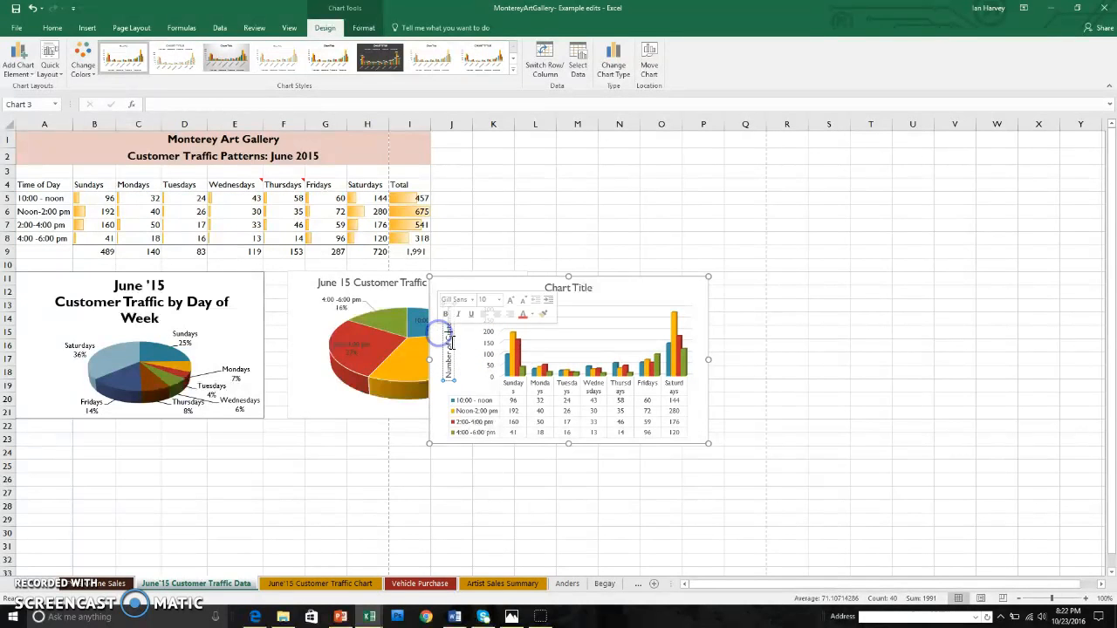
pyautogui.click(441, 347)
pyautogui.moveTo(441, 348); pyautogui.dragTo(438, 350)
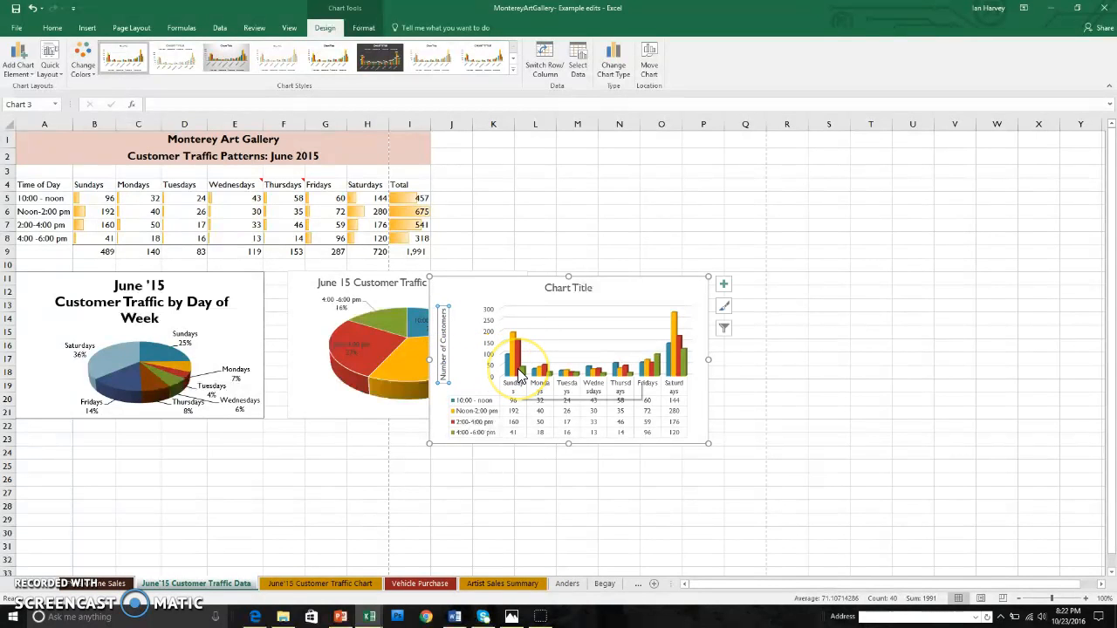
pyautogui.moveTo(520, 374)
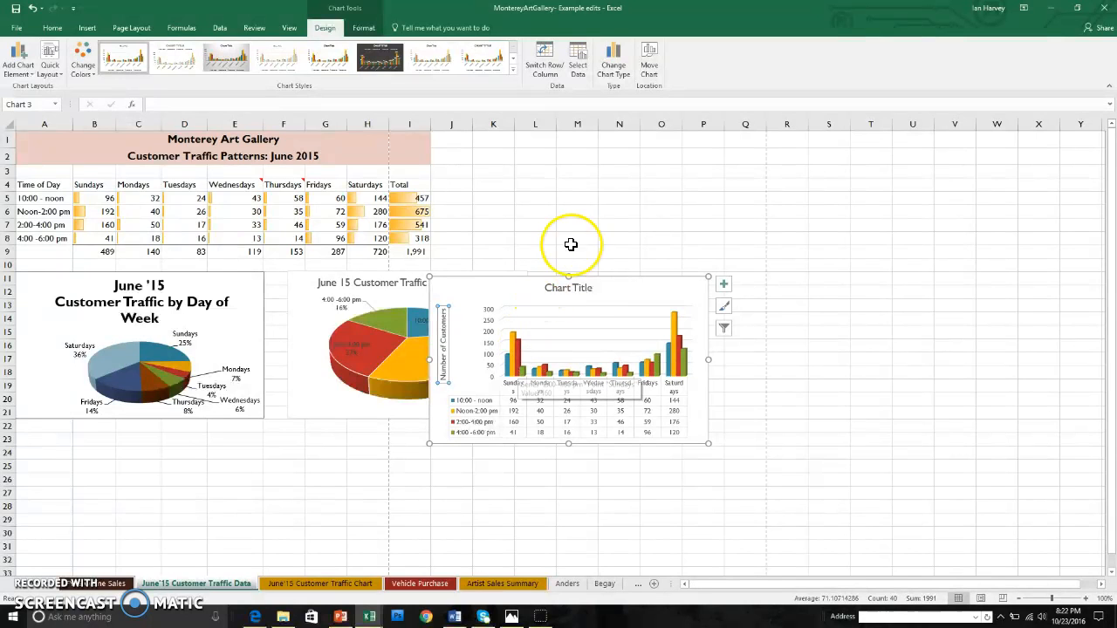
# Replace the column chart's placeholder title with 'June 15 Customer Traffic Pattern'.
pyautogui.click(579, 289)
pyautogui.moveTo(593, 290); pyautogui.dragTo(547, 288)
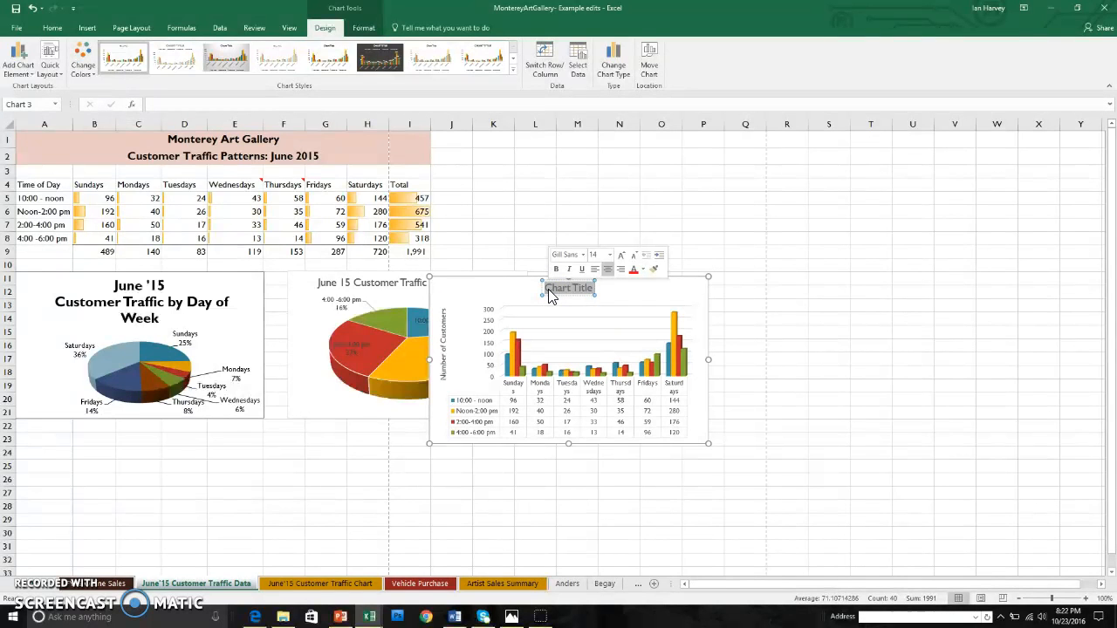
pyautogui.write('June')
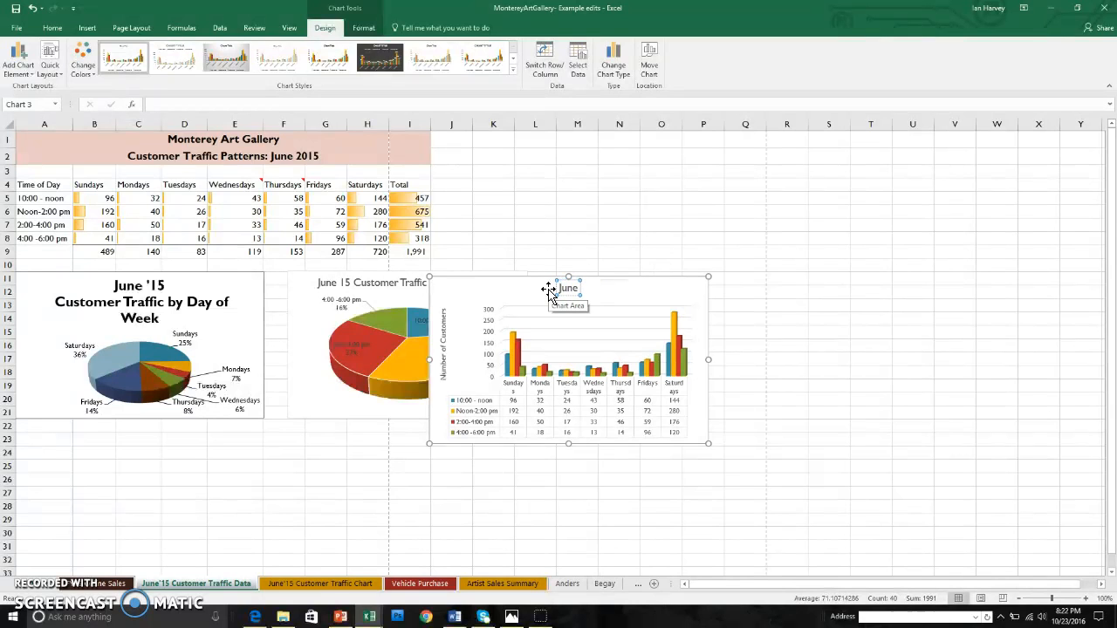
pyautogui.write(' 15 C')
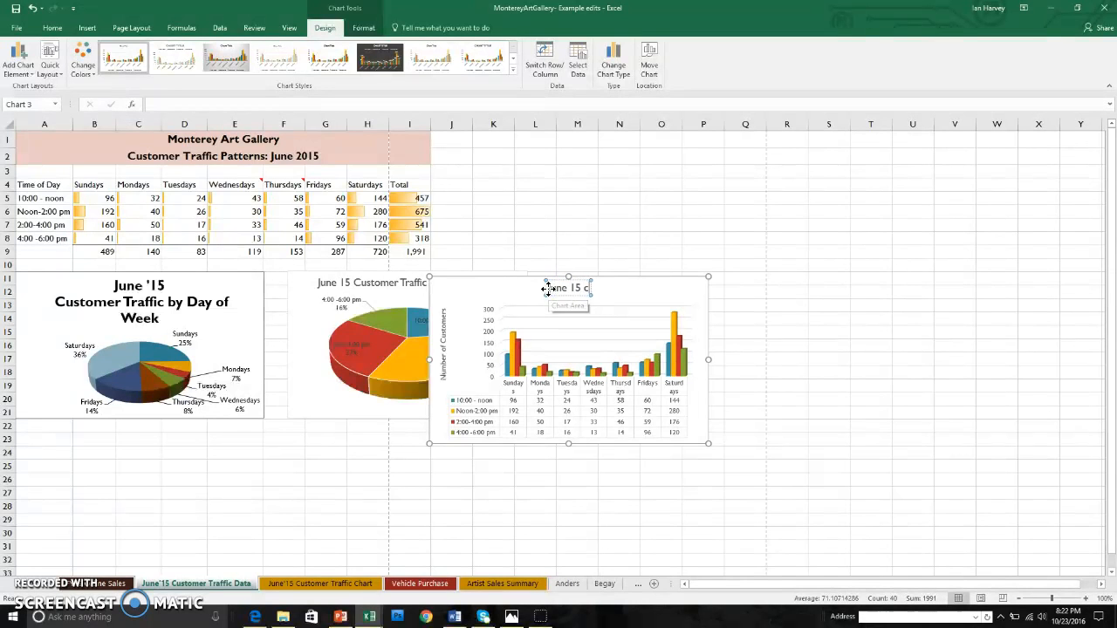
pyautogui.write('ustomer')
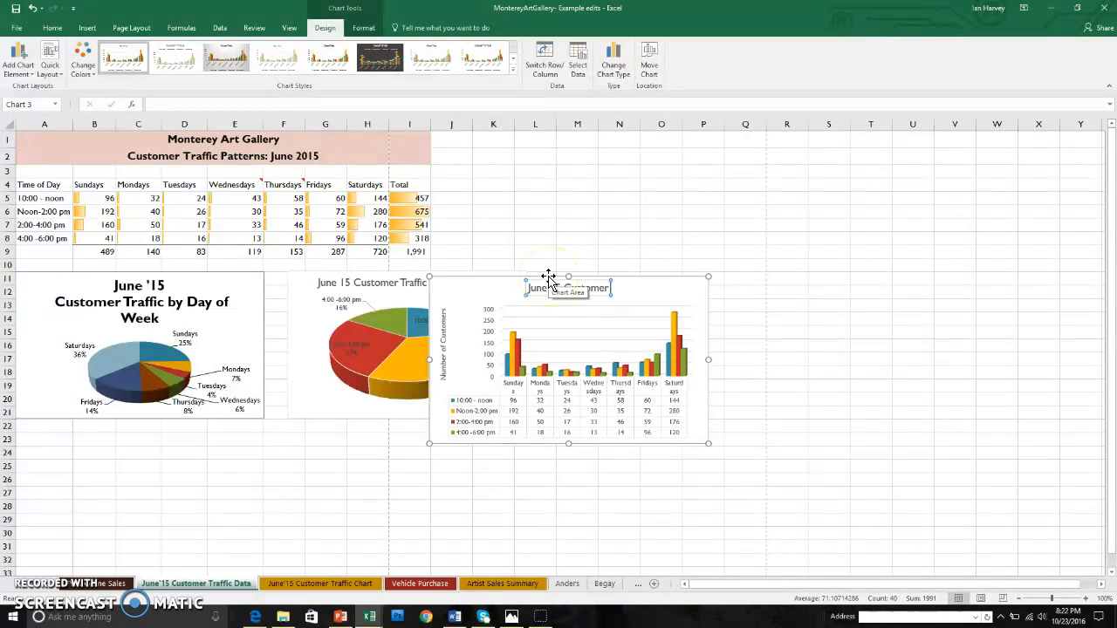
pyautogui.write(' Traffic Pattern')
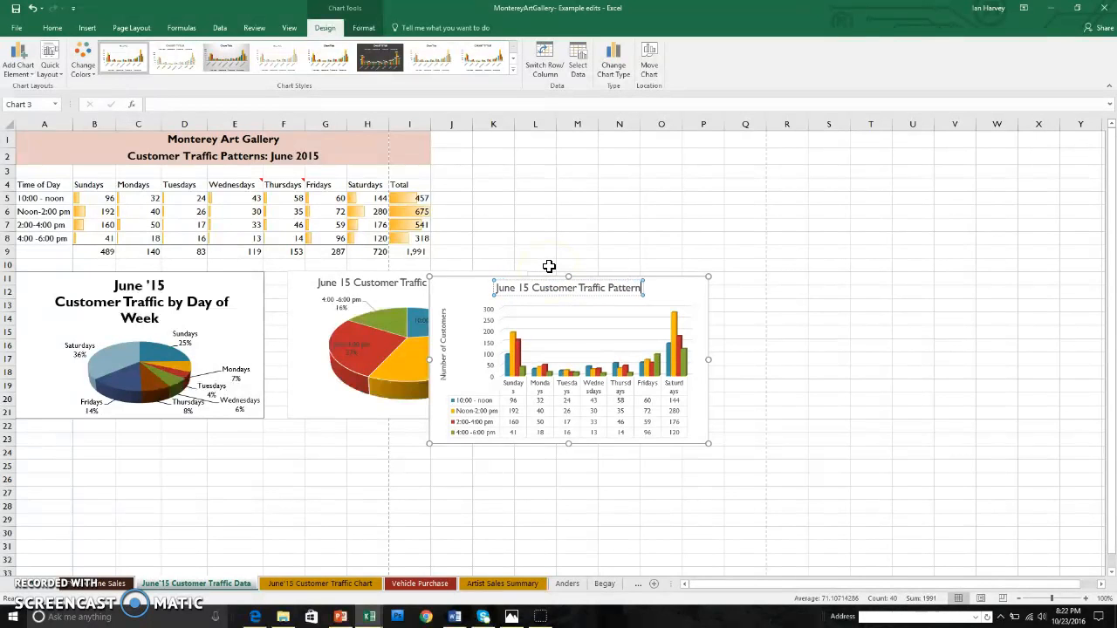
pyautogui.click(742, 398)
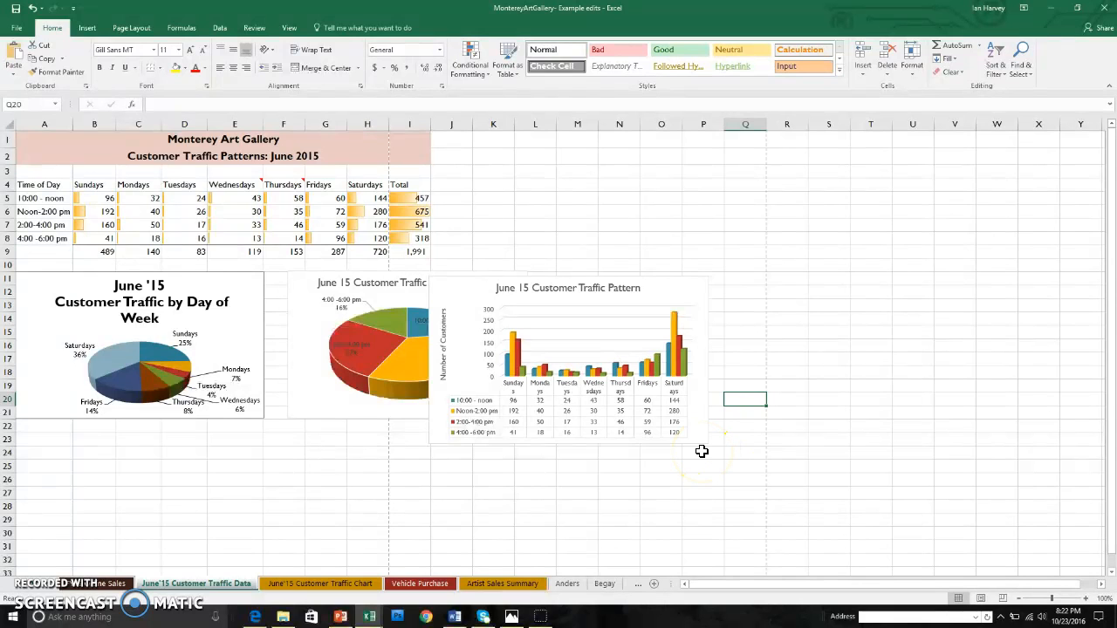
# Turn on Axis Titles for the traffic pattern column chart, leaving data labels and legend off.
pyautogui.click(614, 302)
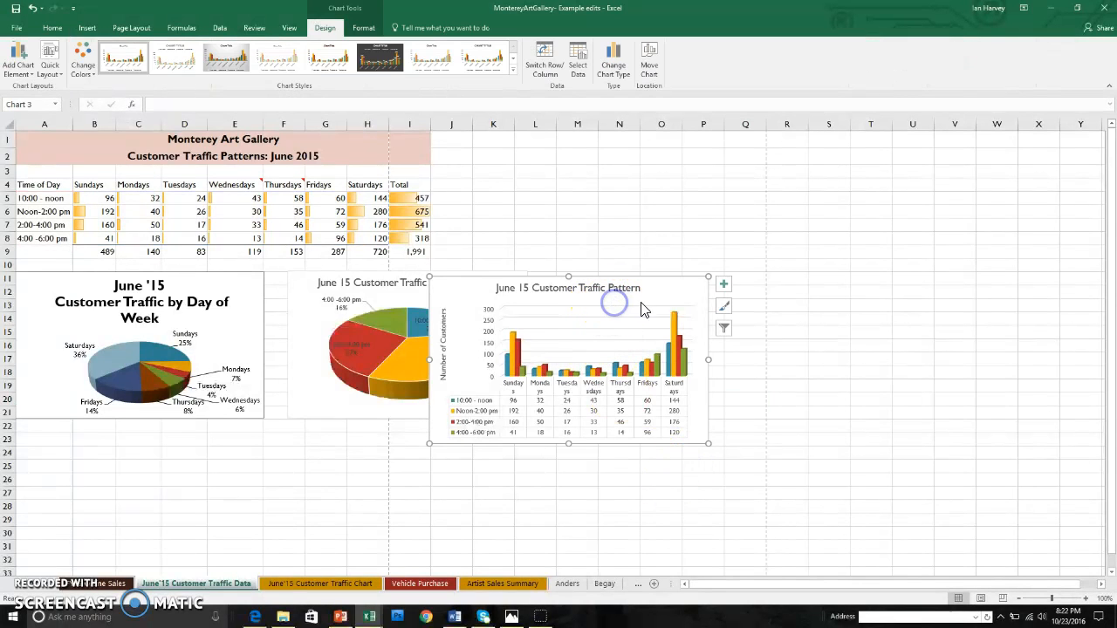
pyautogui.click(723, 285)
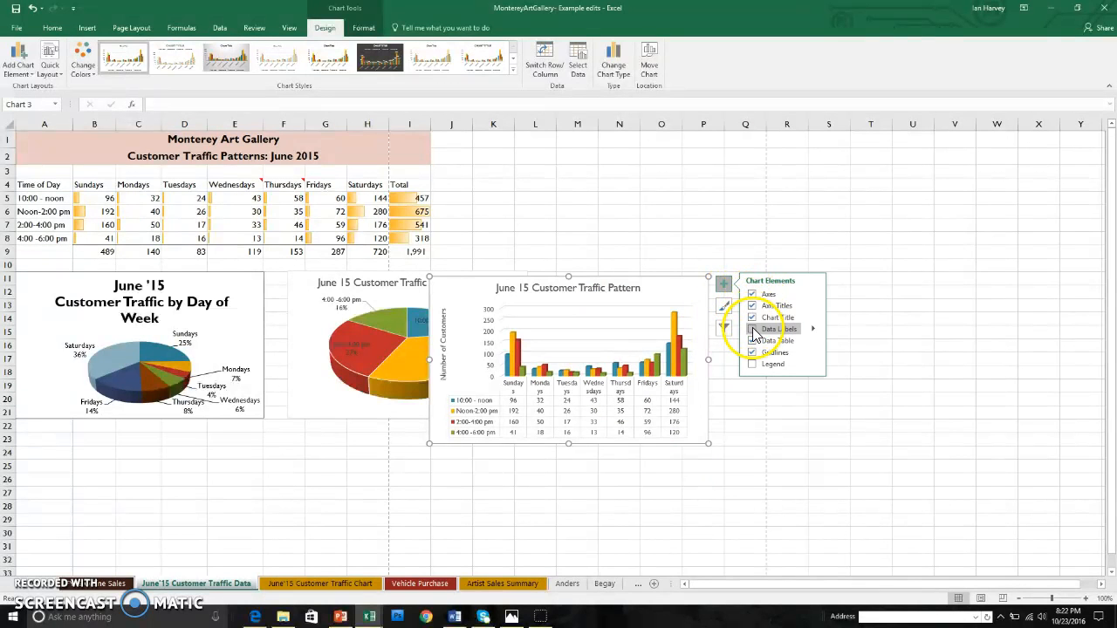
pyautogui.click(753, 330)
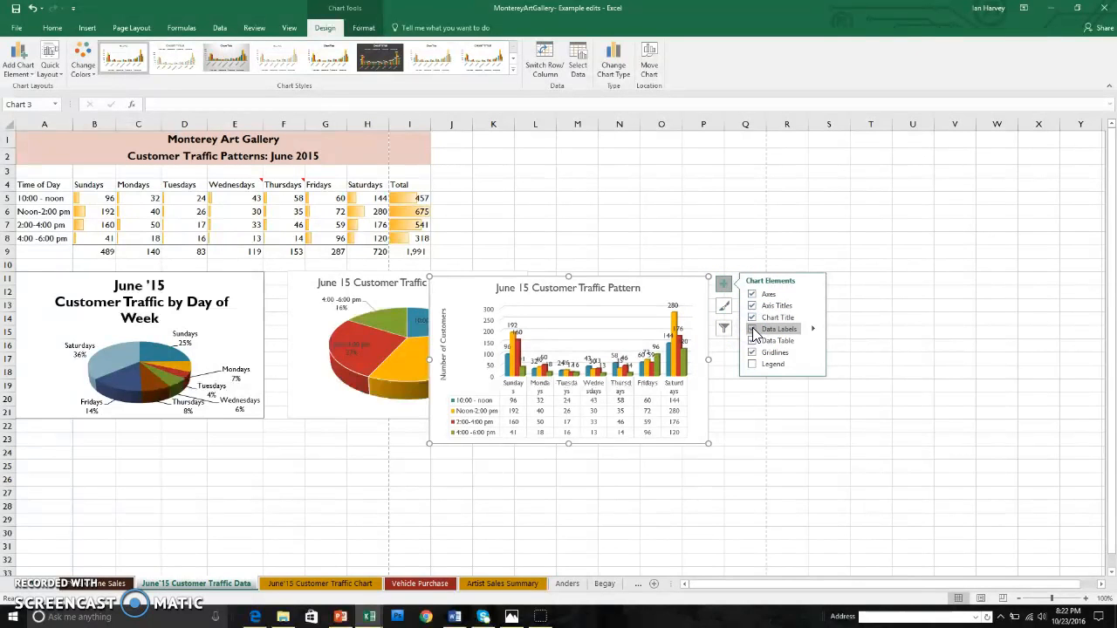
pyautogui.click(752, 330)
pyautogui.click(752, 364)
pyautogui.click(752, 365)
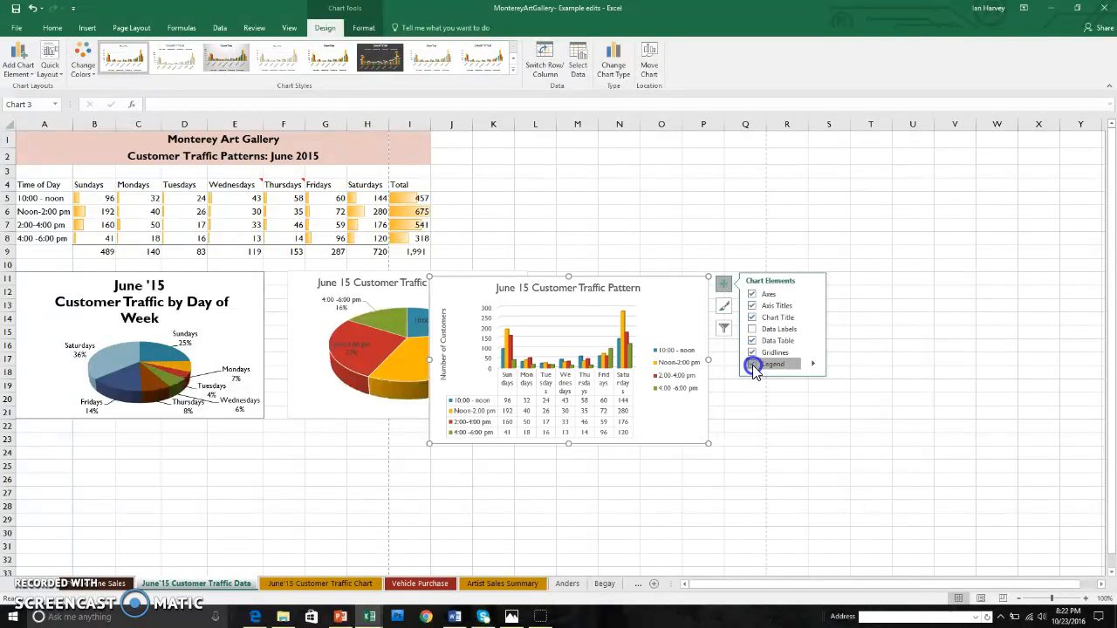
pyautogui.click(754, 309)
pyautogui.click(753, 310)
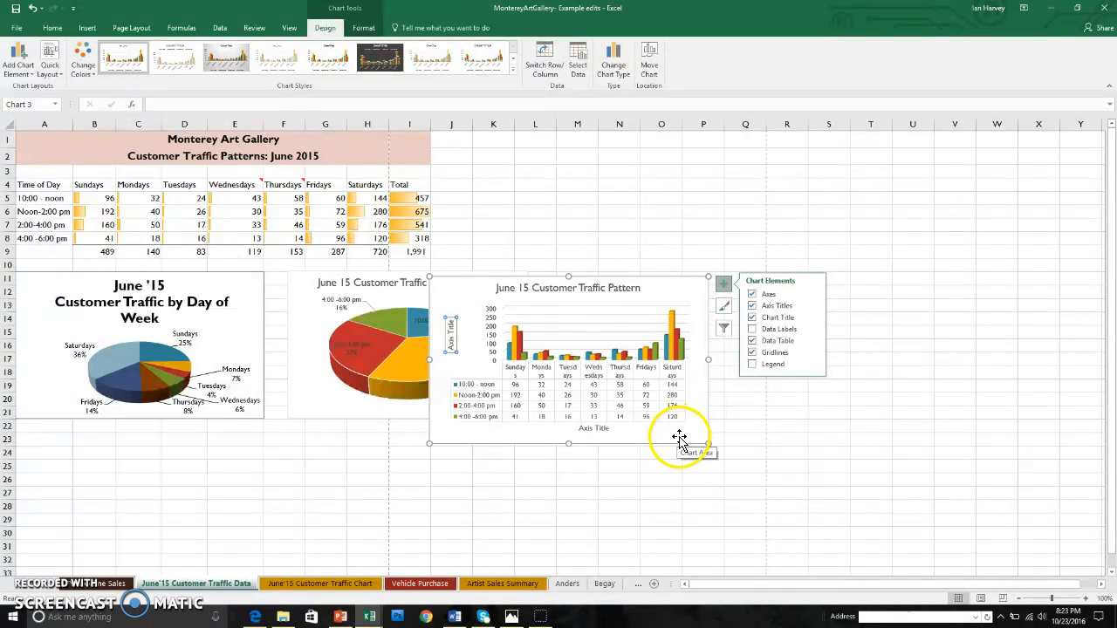
pyautogui.click(725, 307)
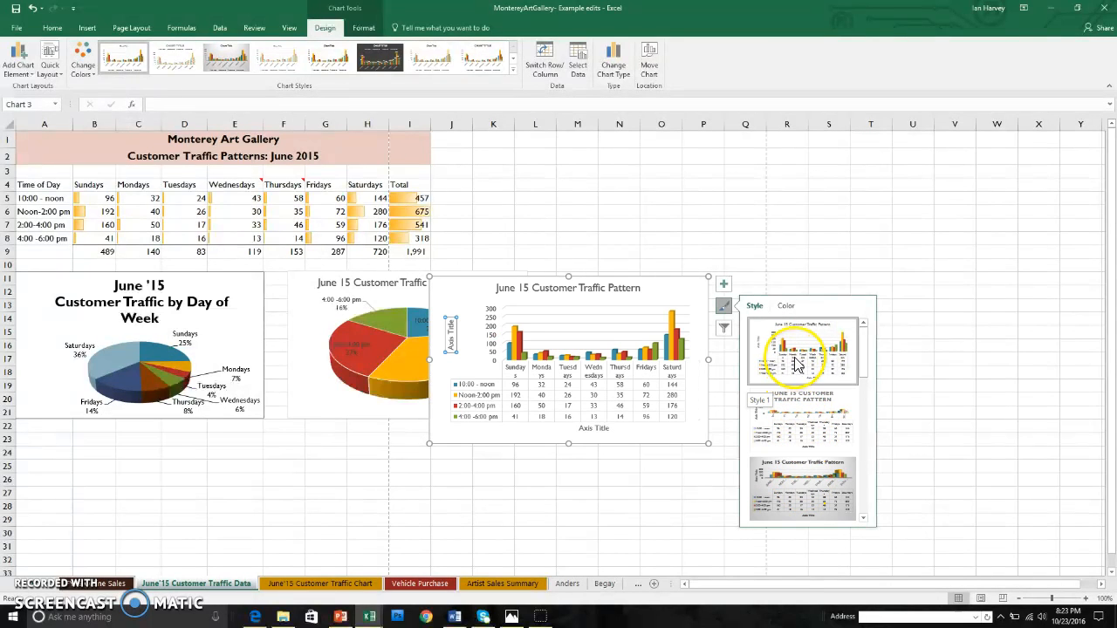
# Apply Chart Style 2 to the traffic pattern chart, keeping all series and categories in the filters.
pyautogui.click(813, 436)
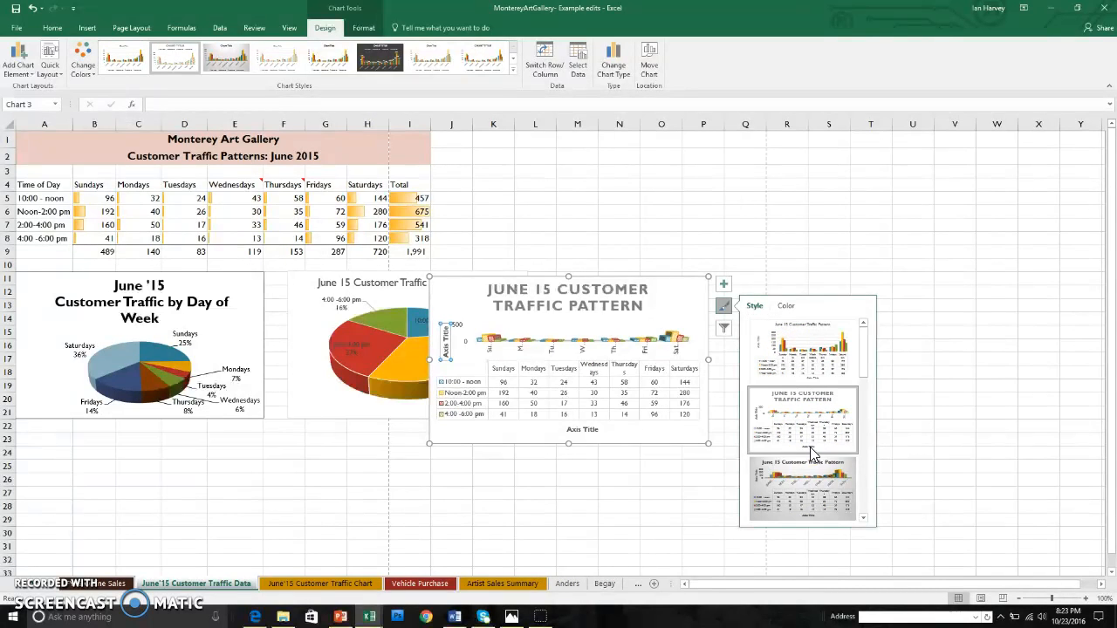
pyautogui.click(723, 328)
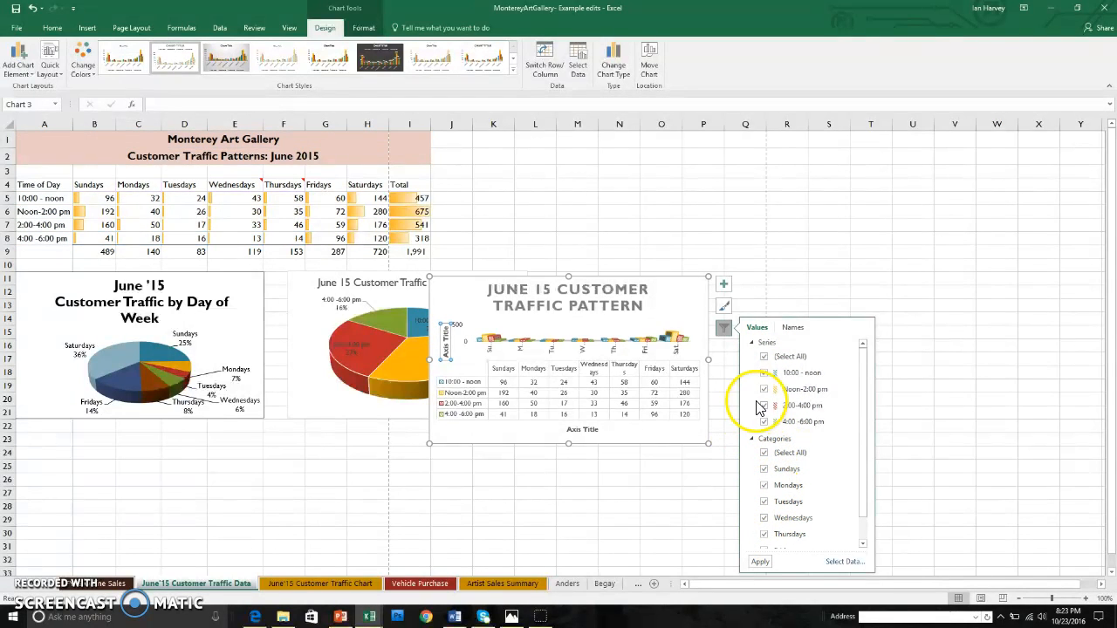
pyautogui.click(632, 485)
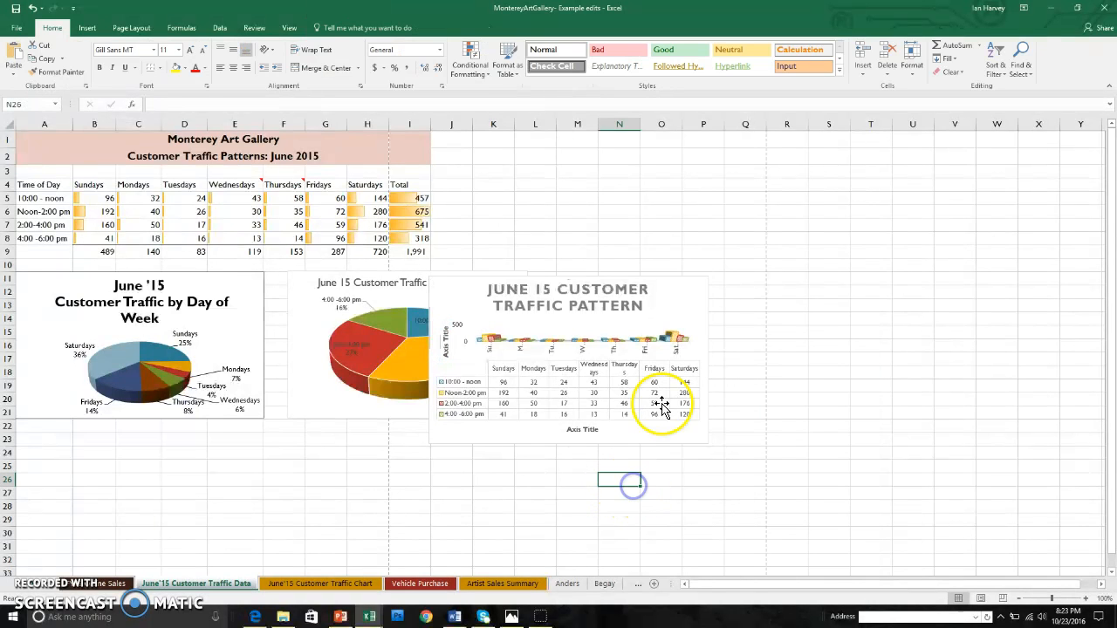
pyautogui.click(654, 324)
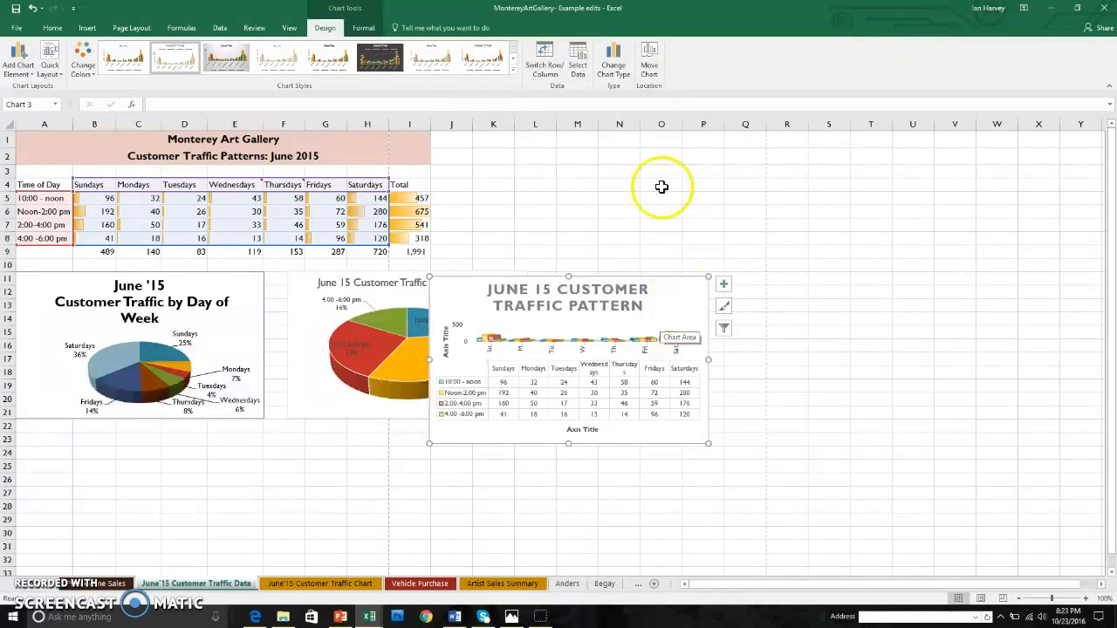
# Move the chart to the June 15 Customer Traffic Chart sheet.
pyautogui.click(648, 63)
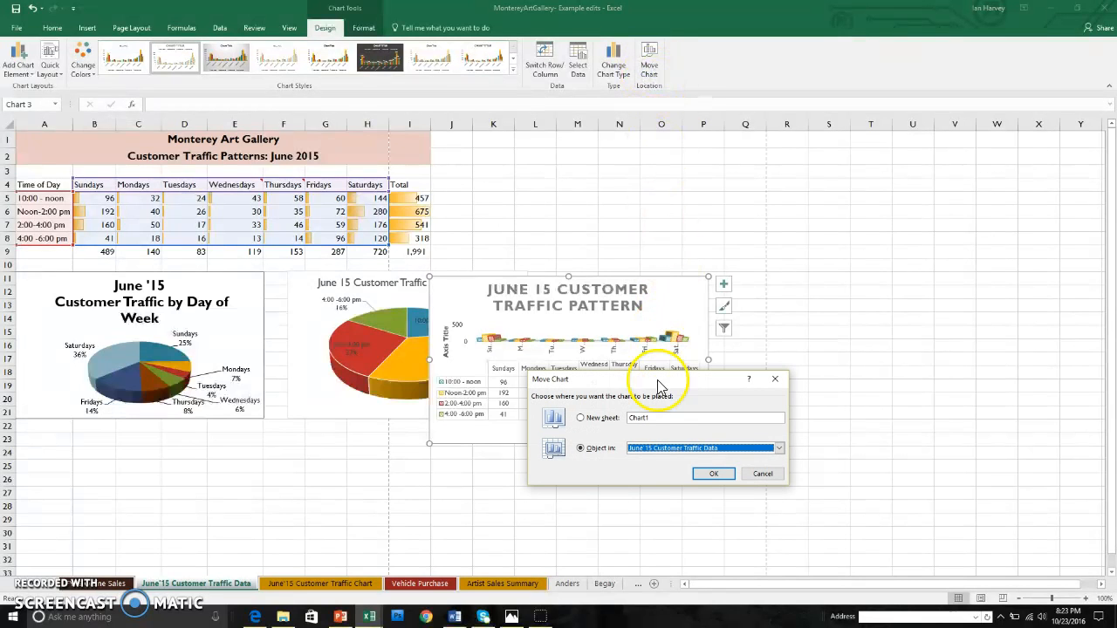
pyautogui.click(780, 448)
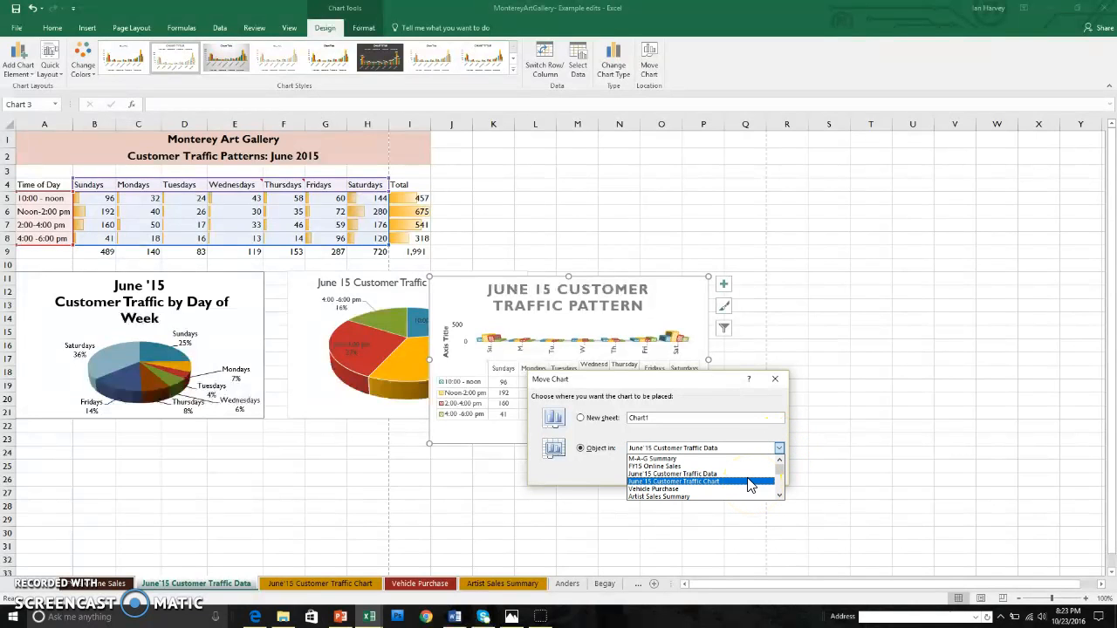
pyautogui.click(713, 482)
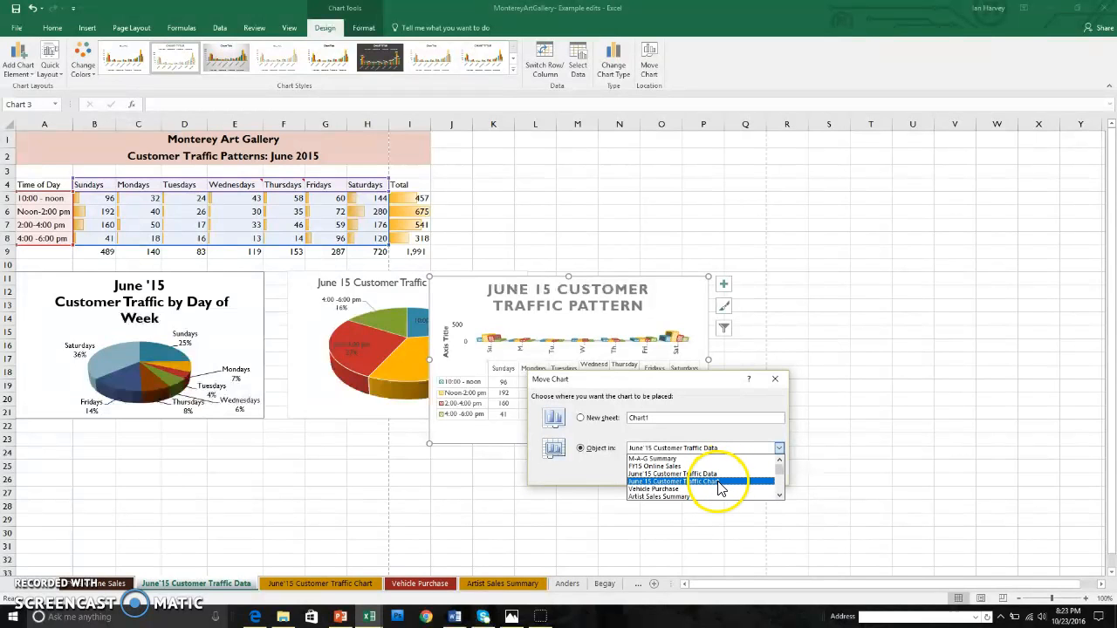
pyautogui.click(715, 478)
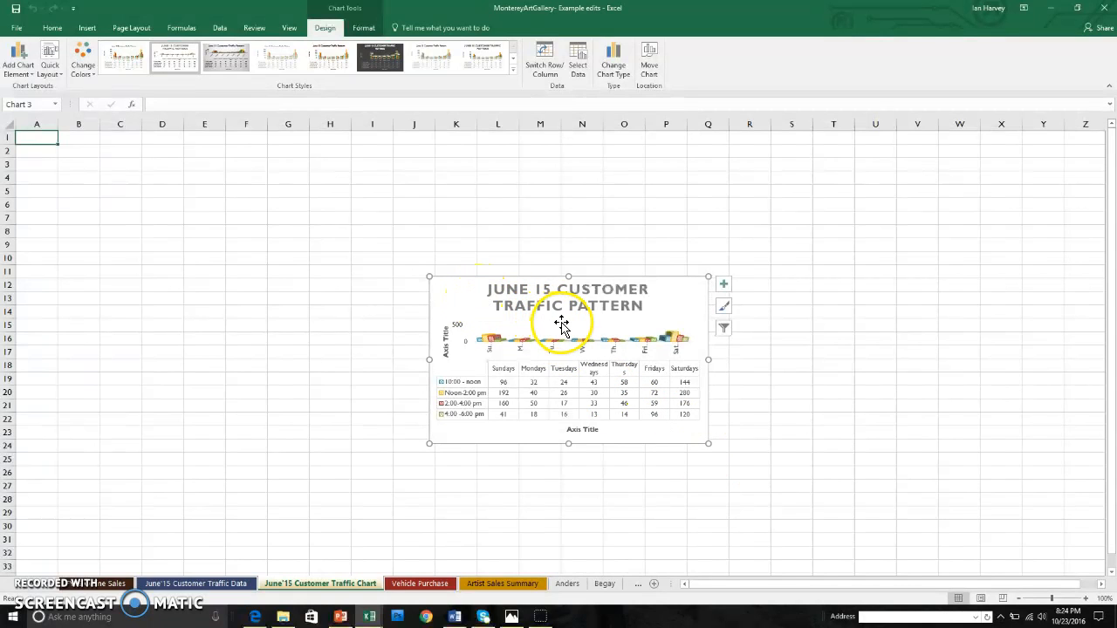
# Position the chart at cell A1 and enlarge it across the sheet.
pyautogui.moveTo(480, 296); pyautogui.dragTo(70, 155)
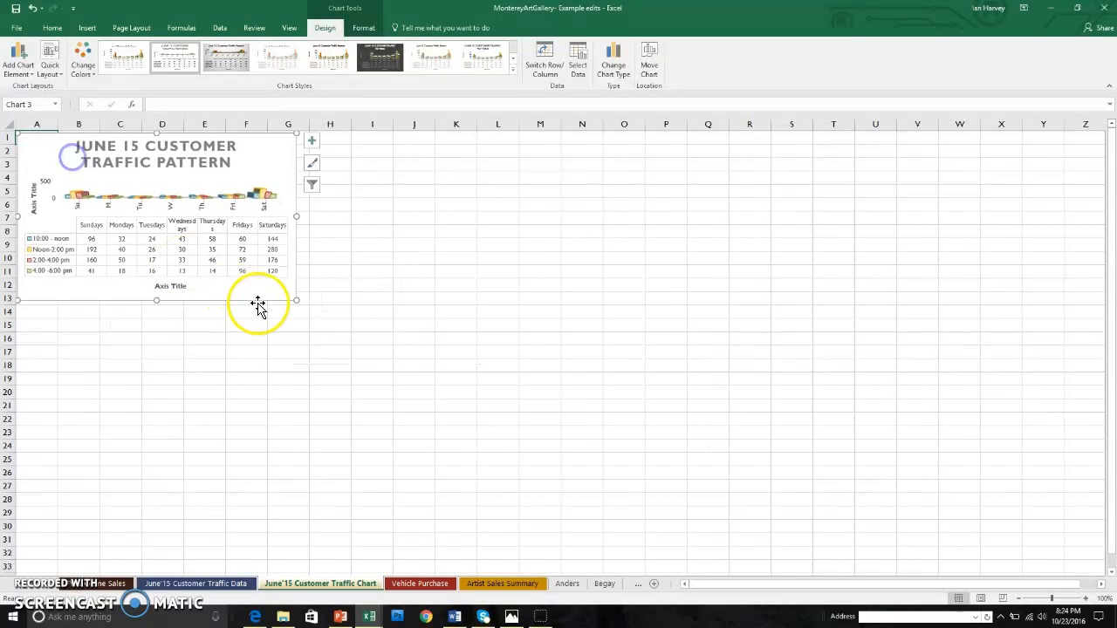
pyautogui.moveTo(295, 300); pyautogui.dragTo(482, 402)
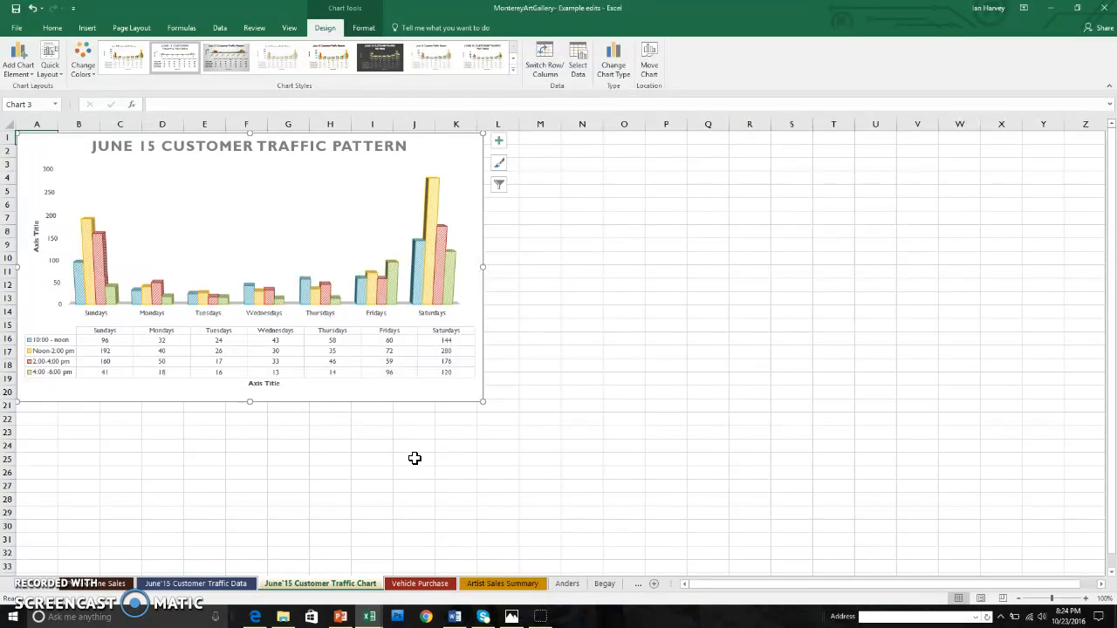
pyautogui.click(567, 583)
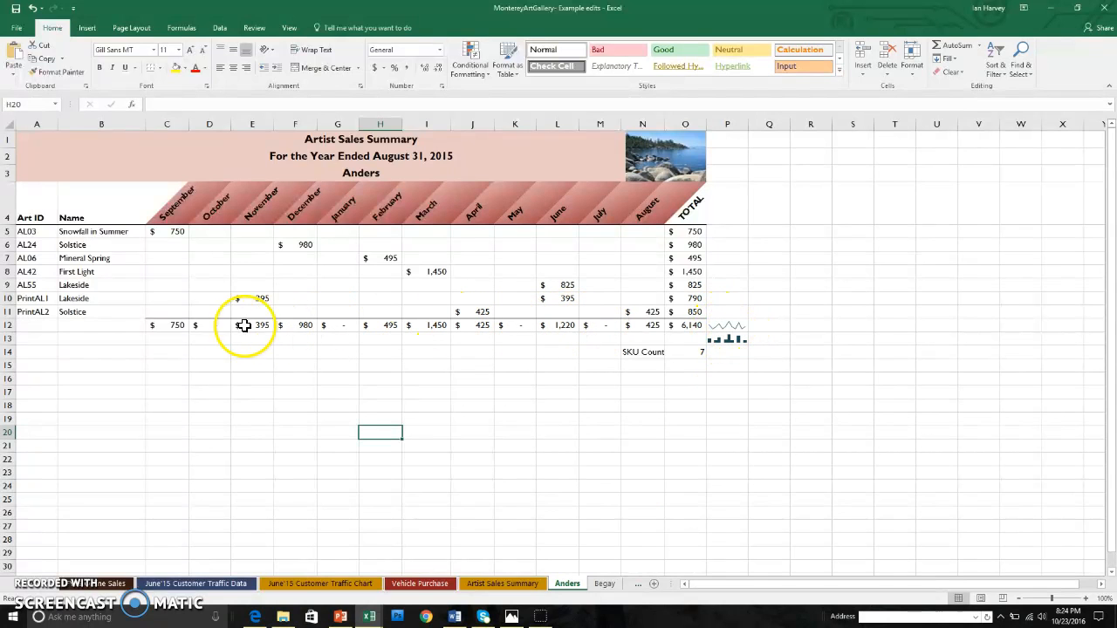
# Go to the Linton artist sheet totalling $16,470 and select cell P10.
pyautogui.click(604, 583)
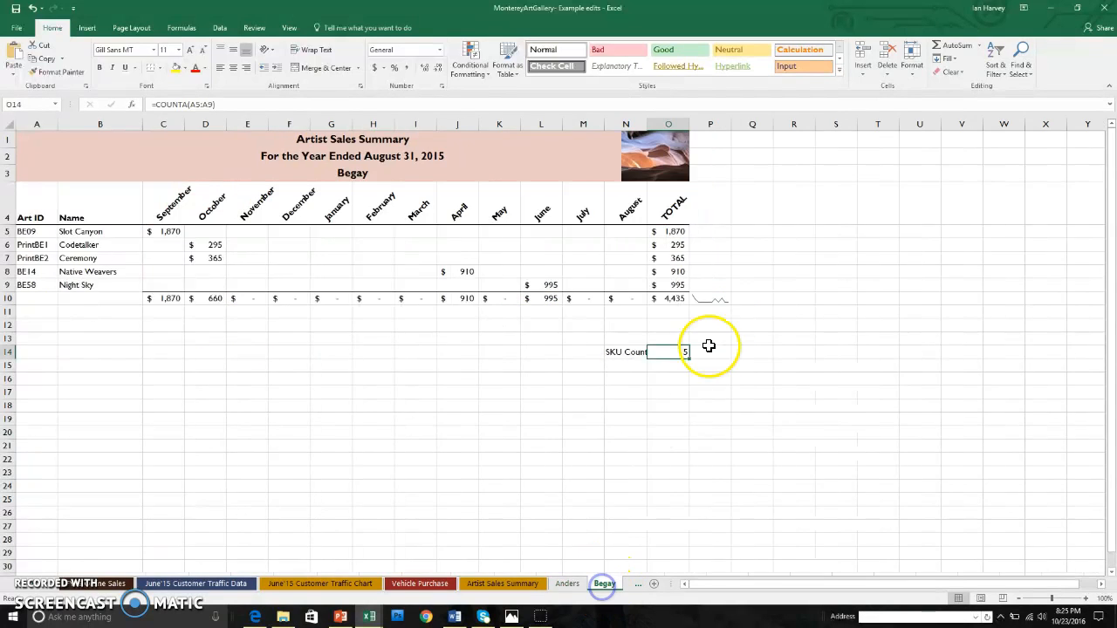
pyautogui.click(637, 584)
pyautogui.click(640, 583)
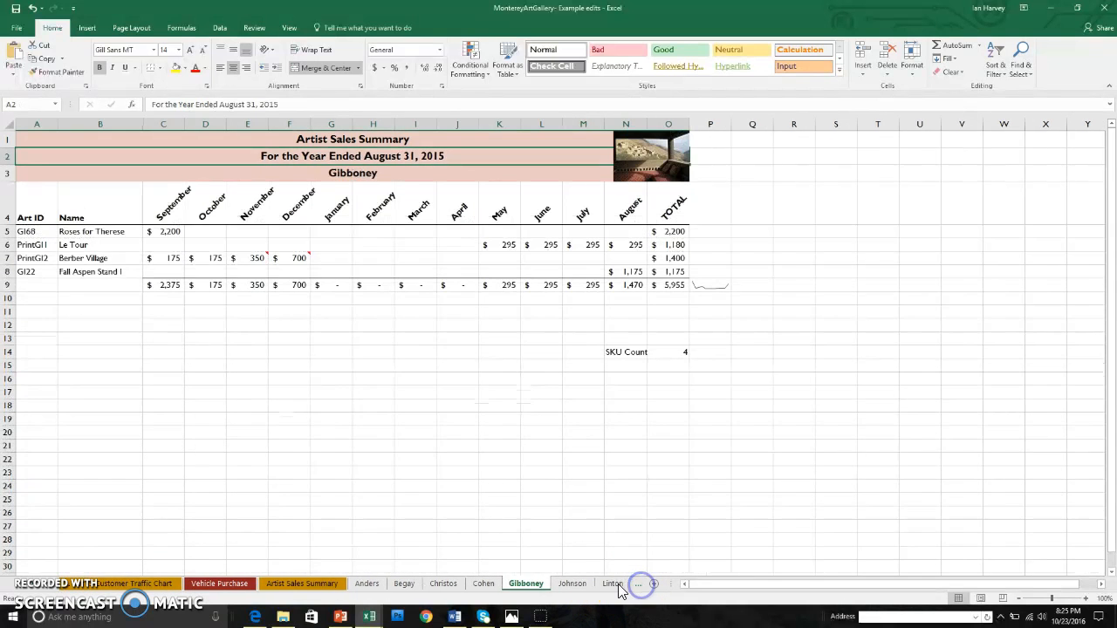
pyautogui.click(610, 584)
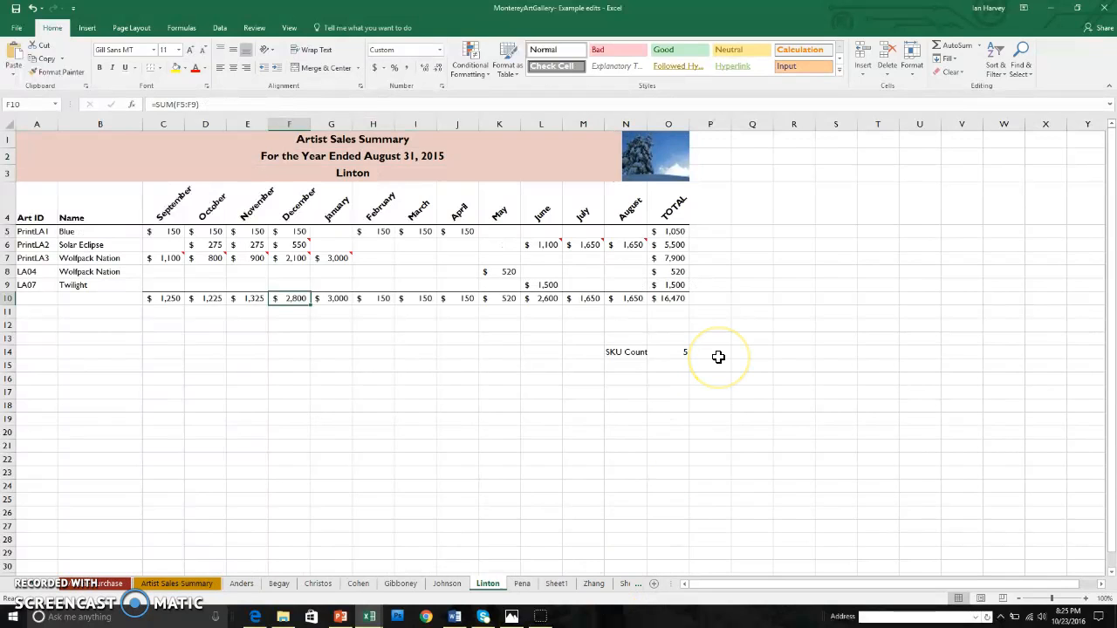
pyautogui.click(714, 300)
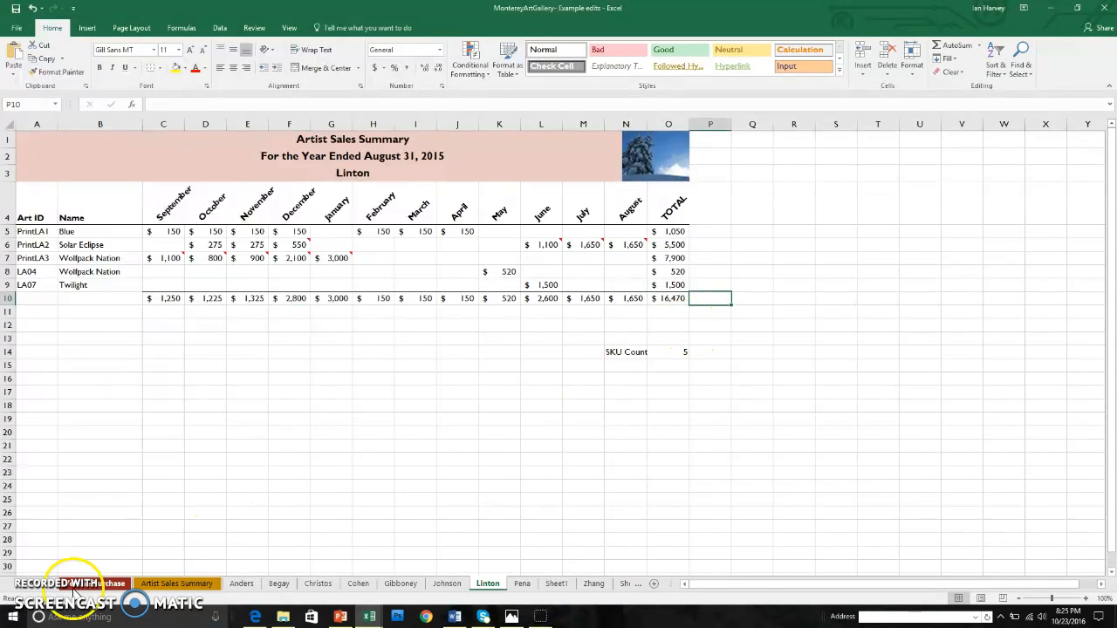
pyautogui.click(89, 29)
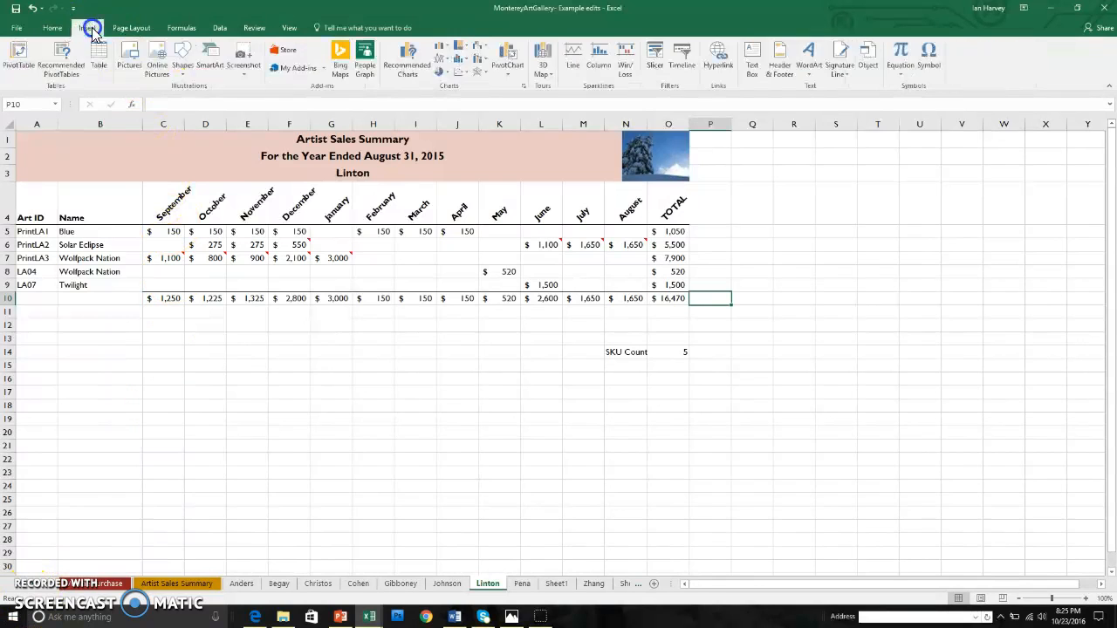
# Insert a line sparkline in $P$10 using data range C10:N10.
pyautogui.click(570, 59)
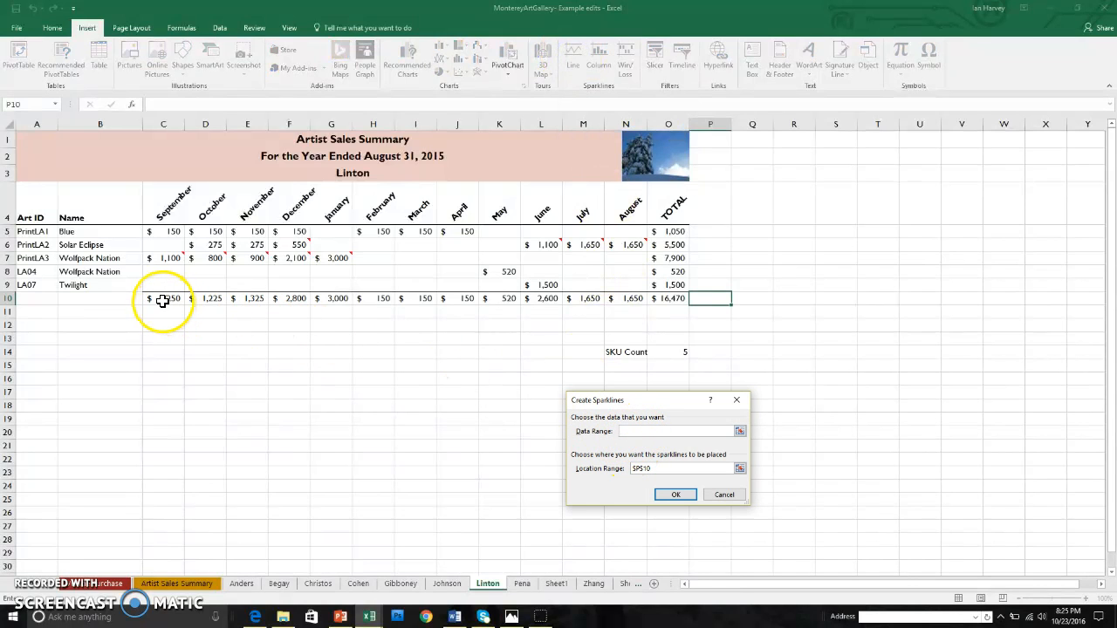
pyautogui.moveTo(162, 300); pyautogui.dragTo(637, 300)
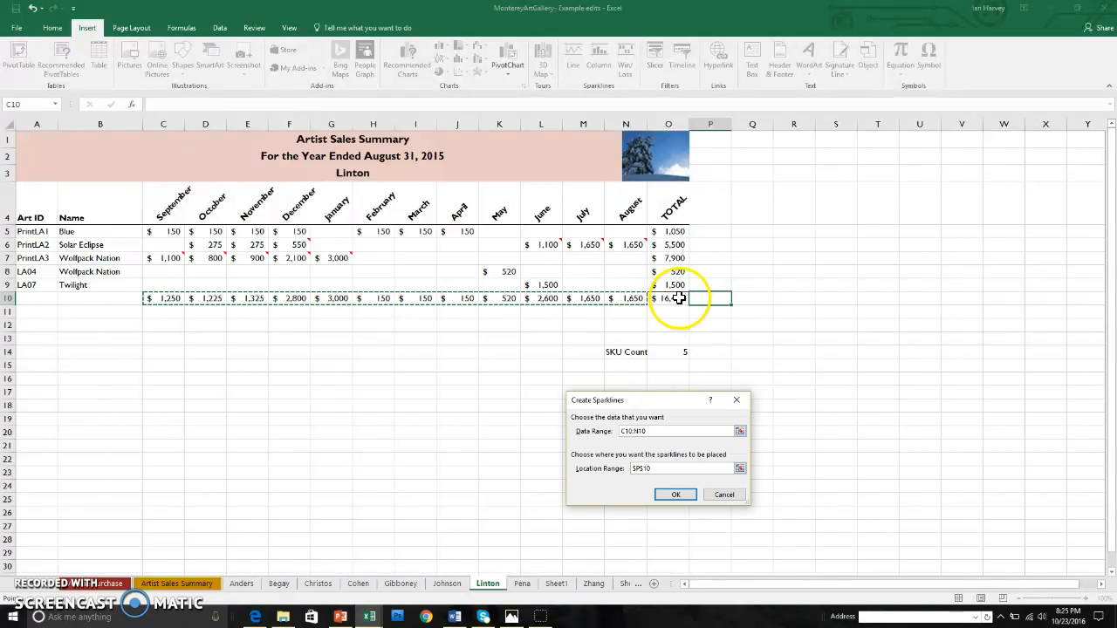
pyautogui.click(683, 498)
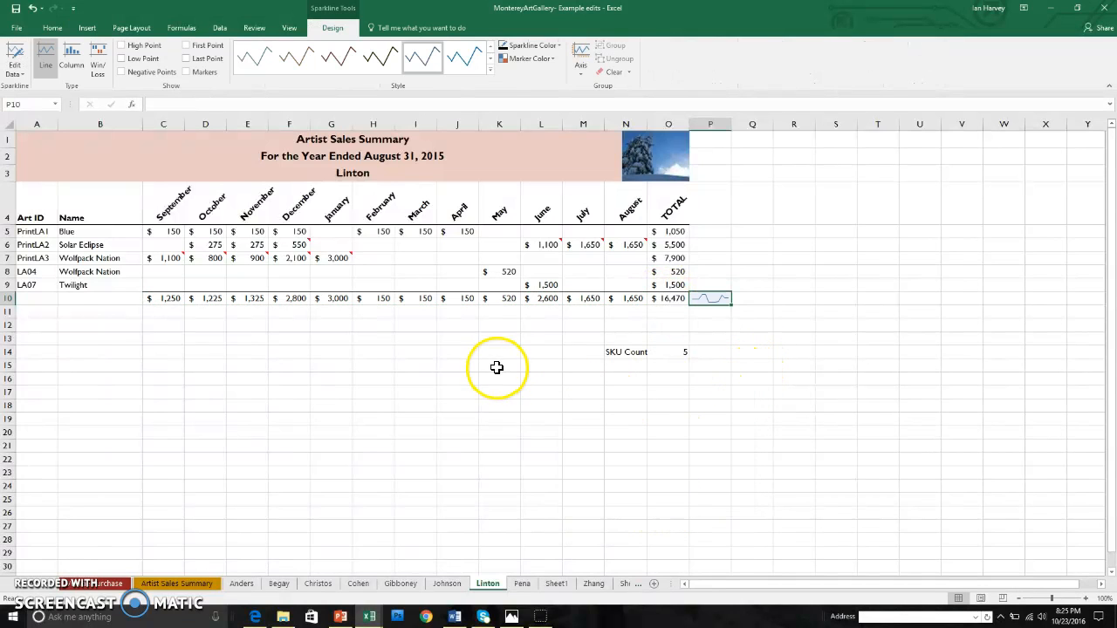
pyautogui.click(177, 584)
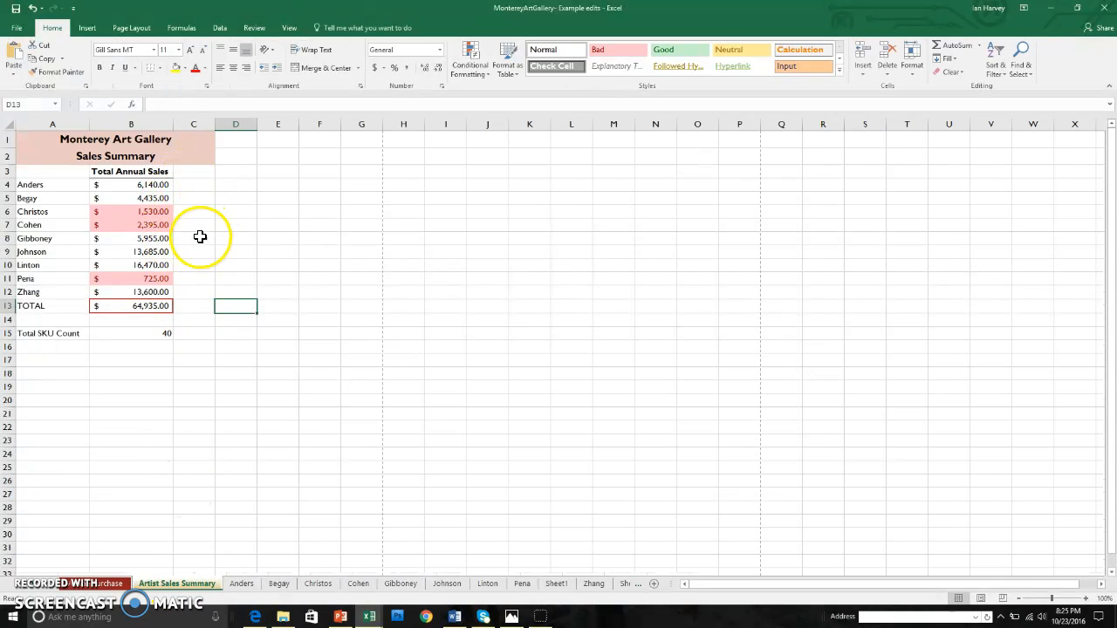
# Insert a line sparkline in C4 using the first artist sheet's monthly totals C12:N12.
pyautogui.click(192, 184)
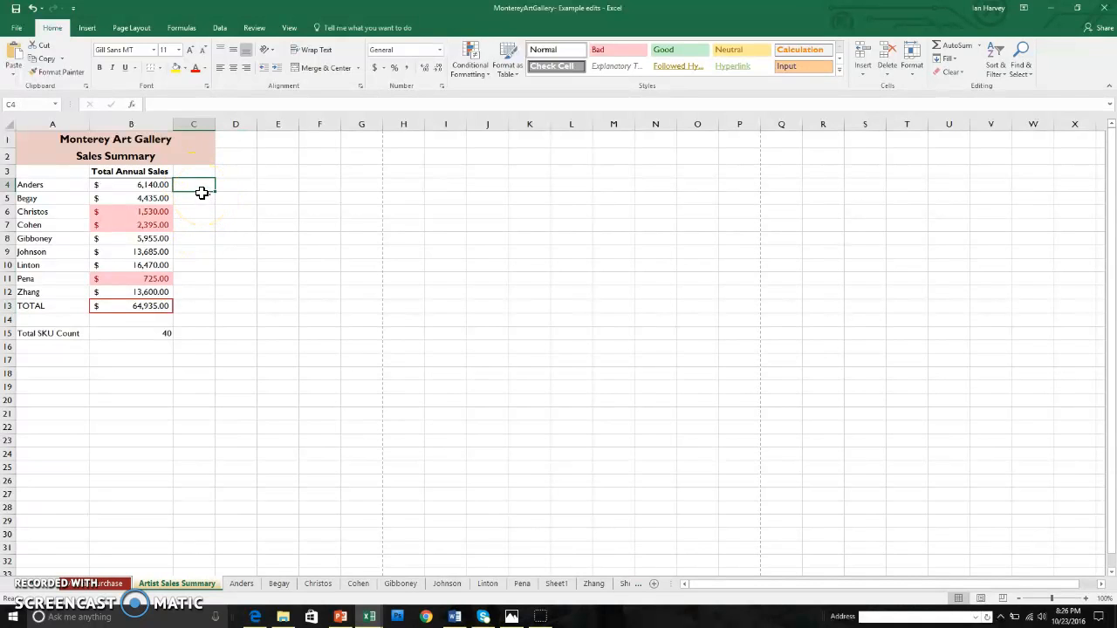
pyautogui.click(87, 27)
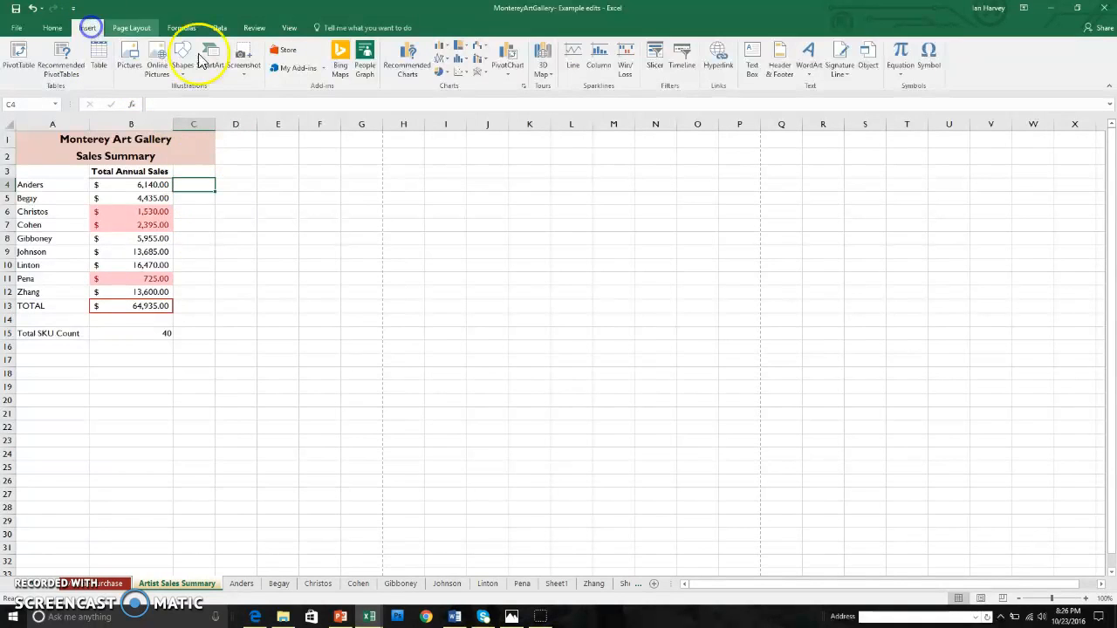
pyautogui.click(572, 59)
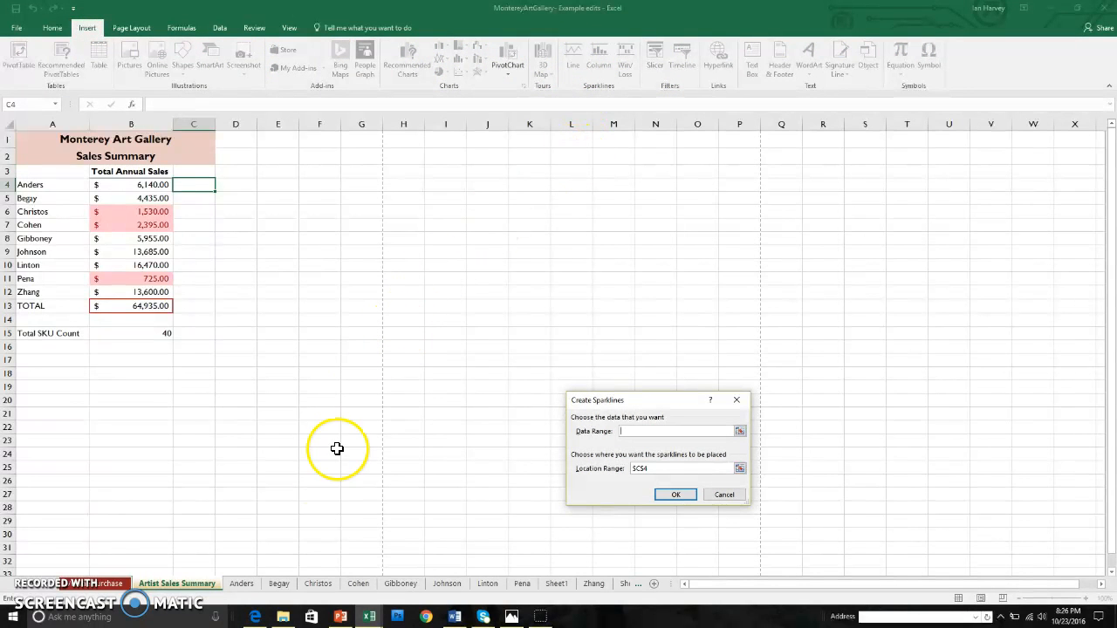
pyautogui.click(247, 584)
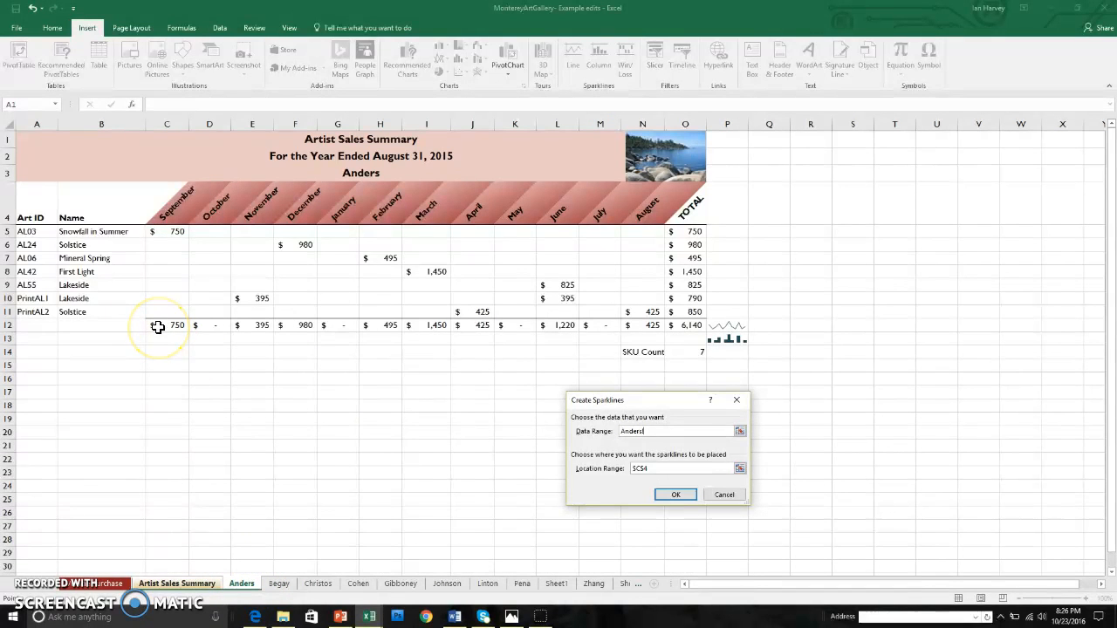
pyautogui.moveTo(158, 326); pyautogui.dragTo(654, 327)
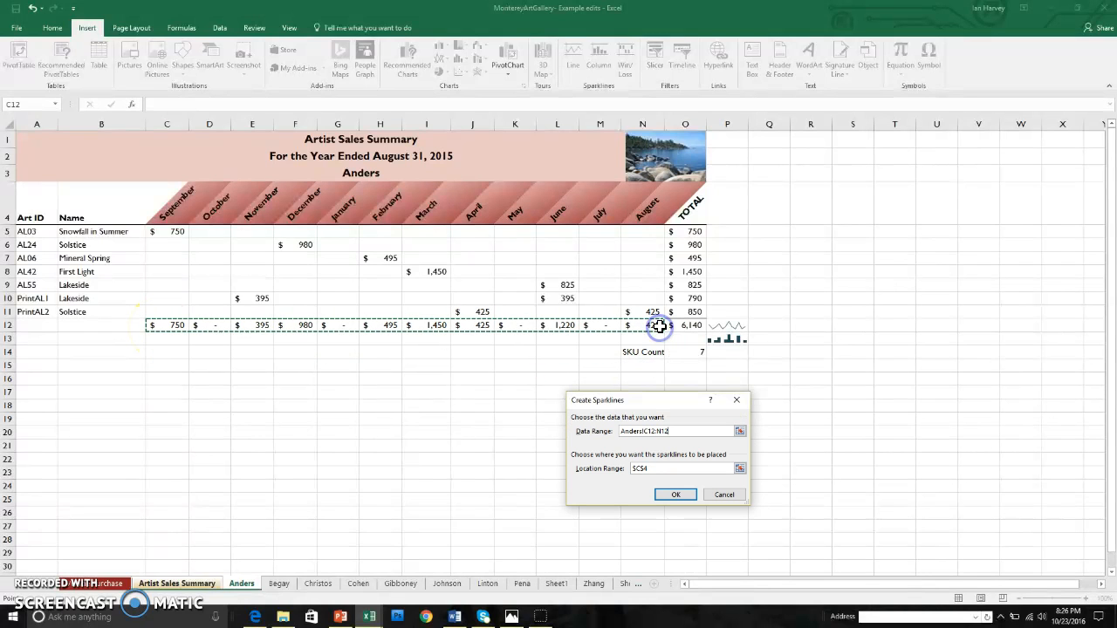
pyautogui.click(677, 495)
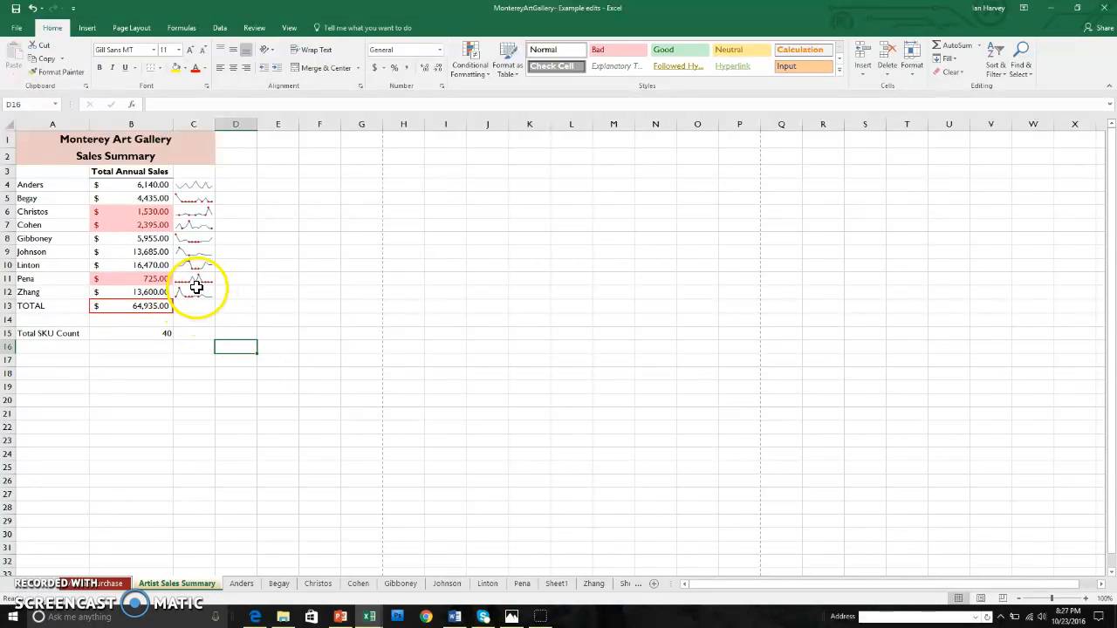
# Turn on Low Point markers for the Artist Sales Summary sparklines, then open Zhang's sheet.
pyautogui.click(201, 187)
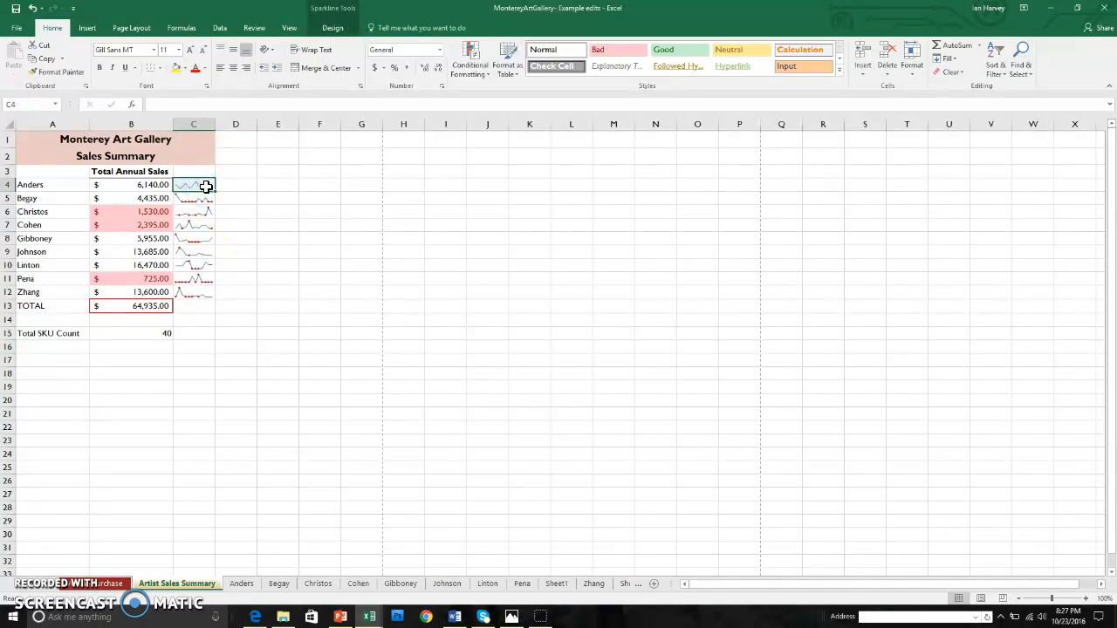
pyautogui.click(332, 29)
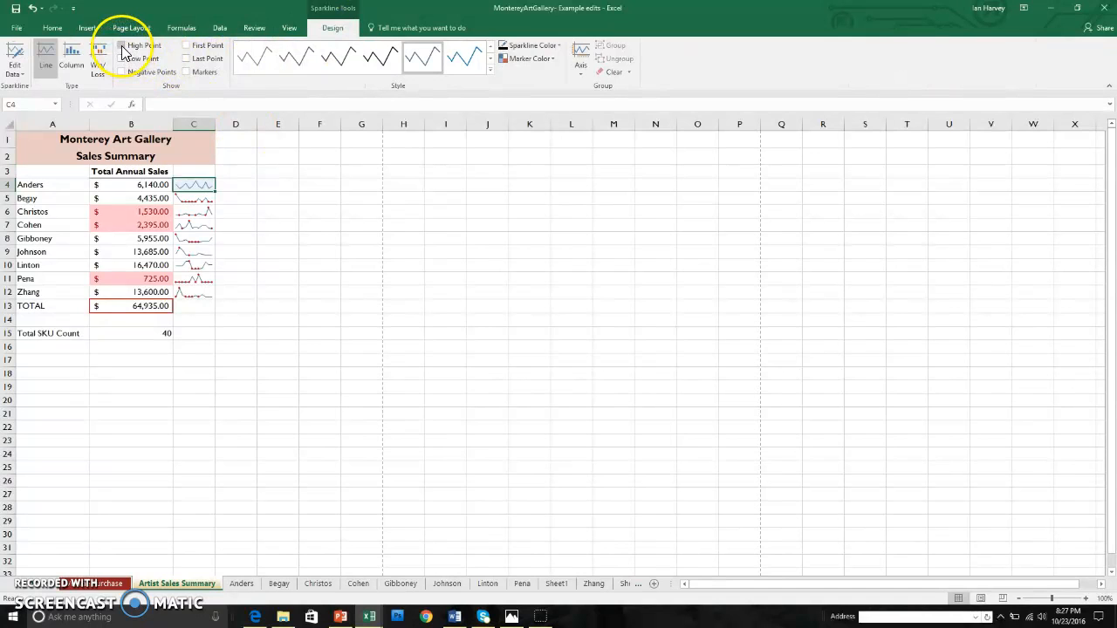
pyautogui.click(121, 59)
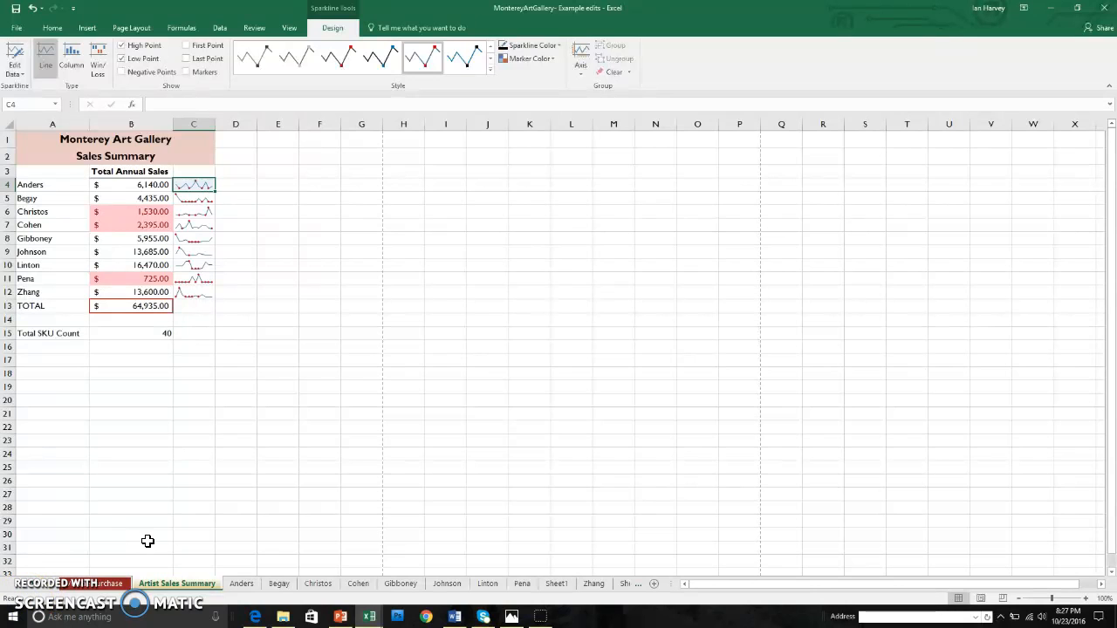
pyautogui.click(593, 583)
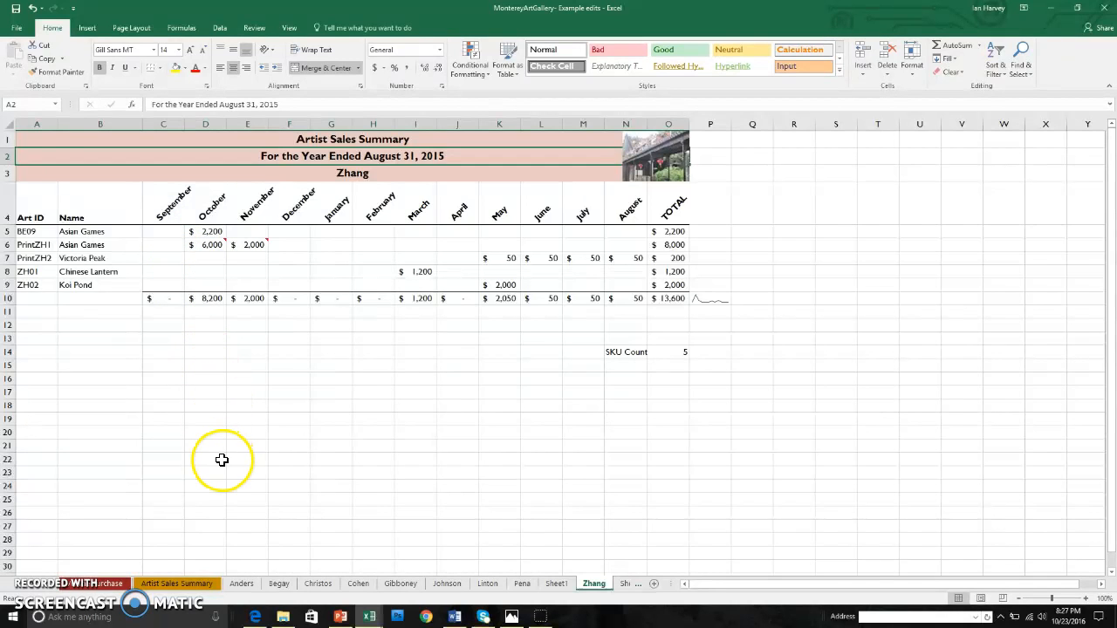
# Insert the KoiPond (1) picture at A1 and shrink it to about 0.81" by 1.24".
pyautogui.click(27, 140)
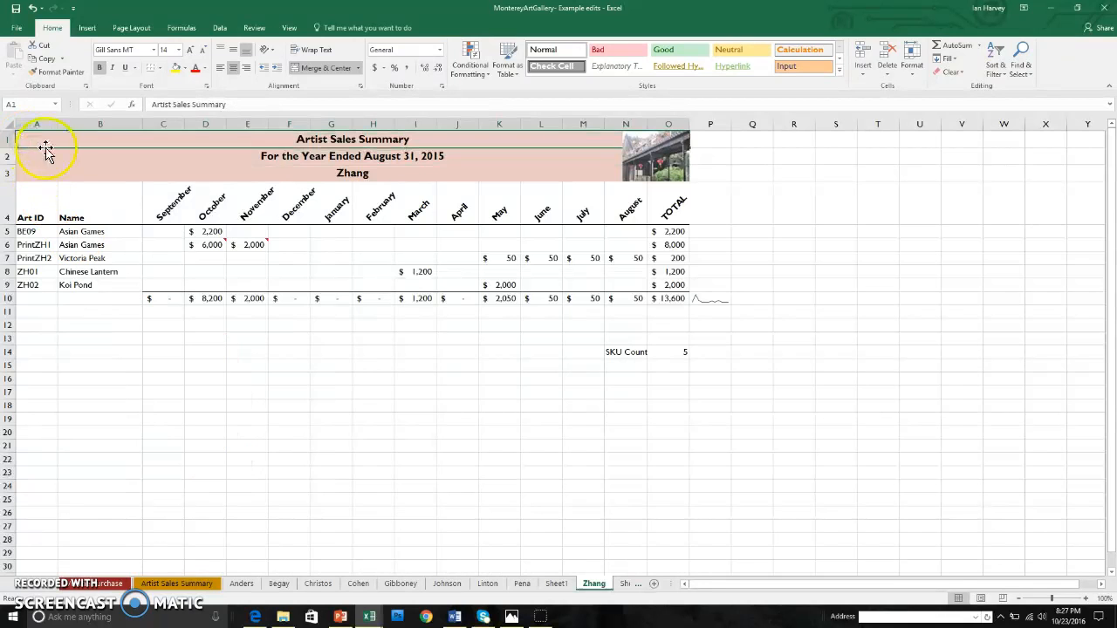
pyautogui.click(87, 28)
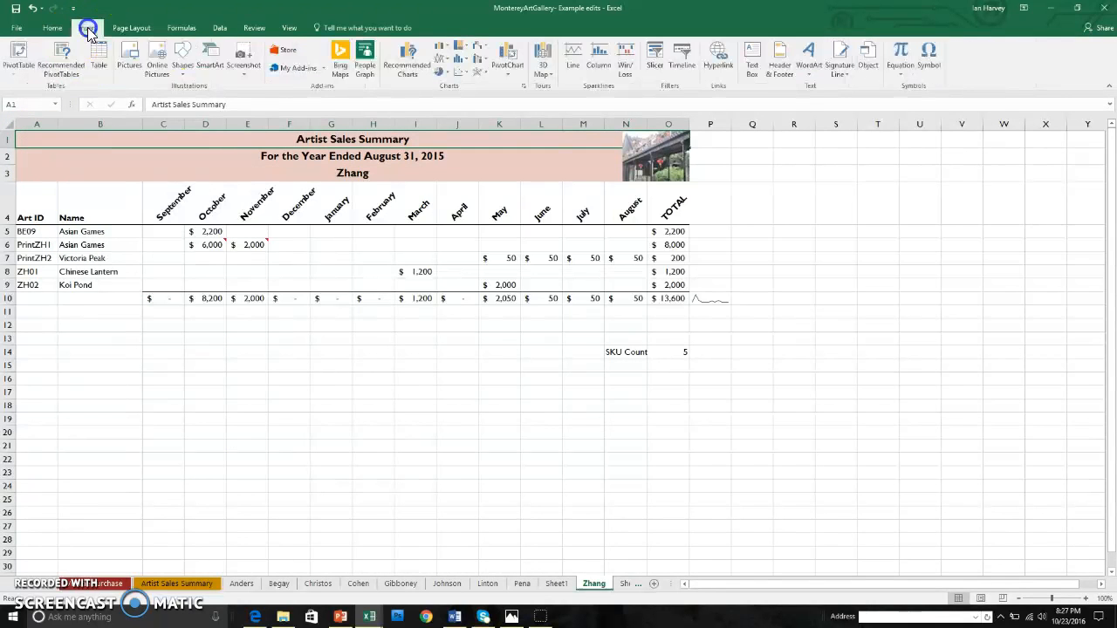
pyautogui.click(130, 61)
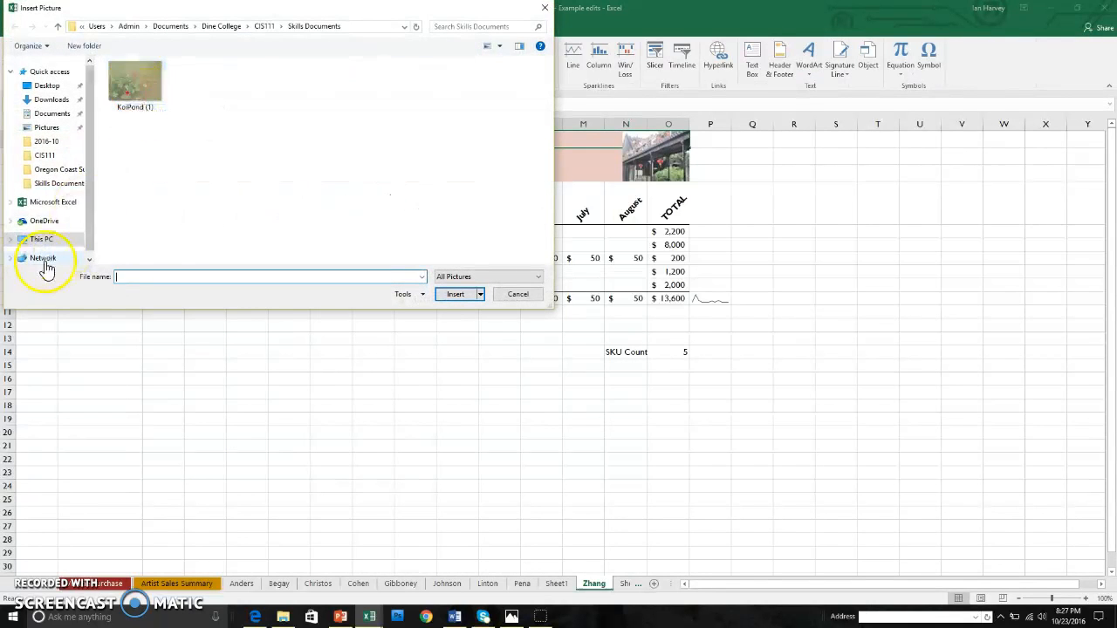
pyautogui.click(138, 82)
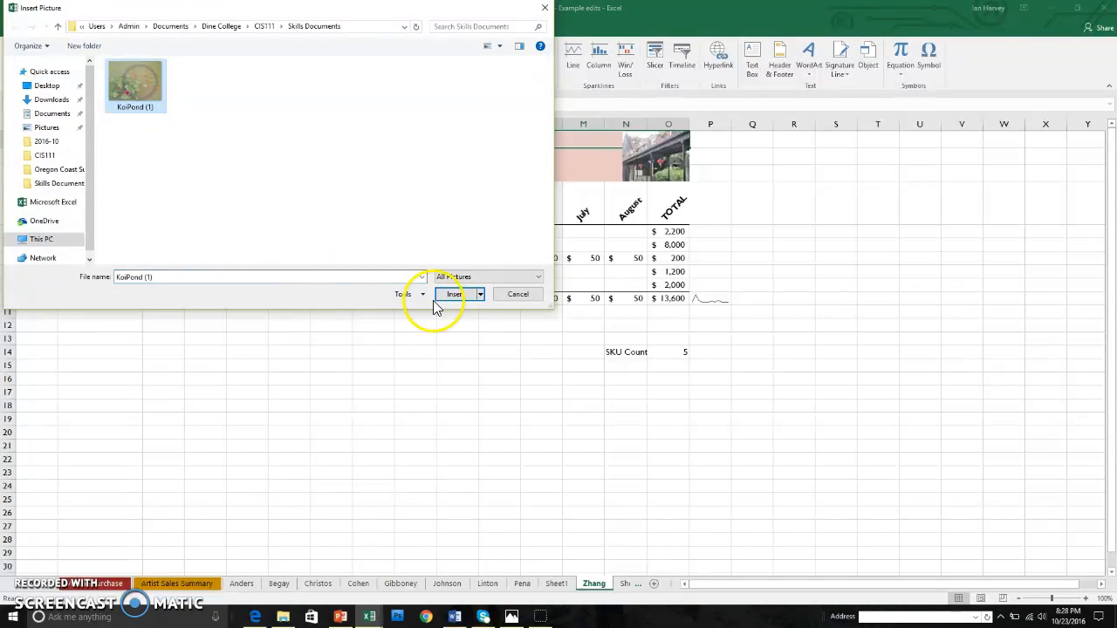
pyautogui.click(455, 295)
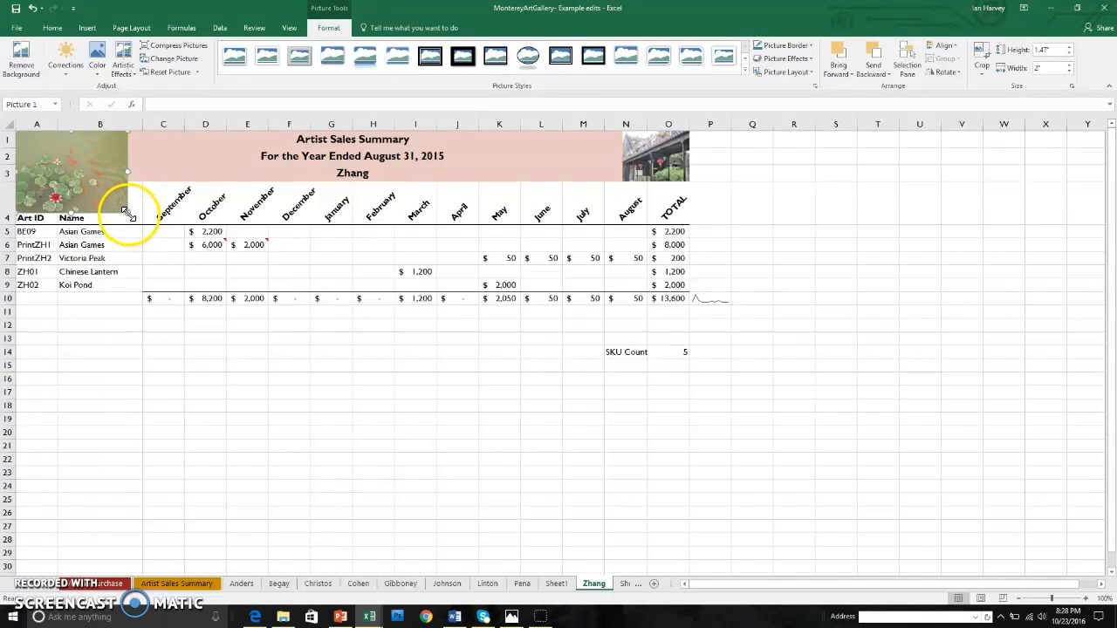
pyautogui.moveTo(128, 214); pyautogui.dragTo(92, 176)
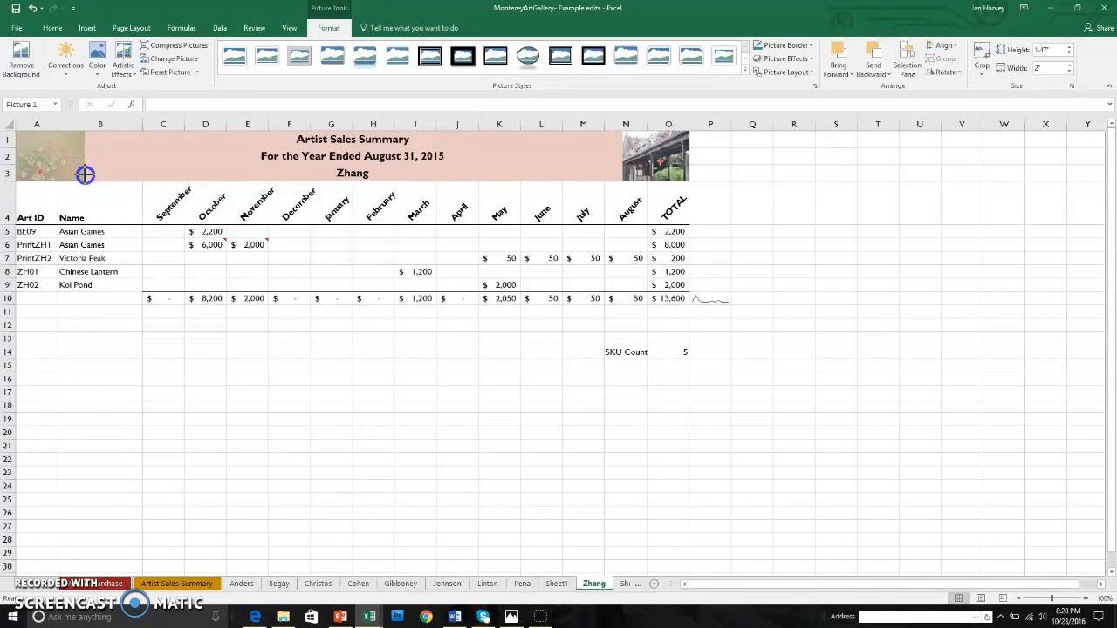
pyautogui.moveTo(84, 174); pyautogui.dragTo(84, 180)
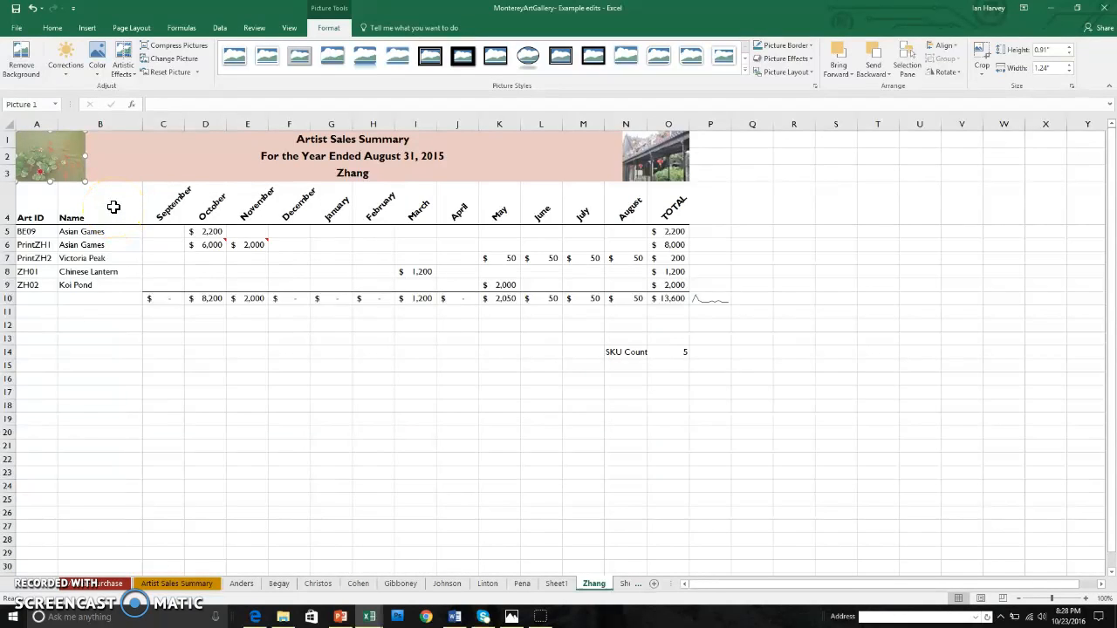
# Apply the dark Artistic Effect to the Koi Pond picture.
pyautogui.click(133, 71)
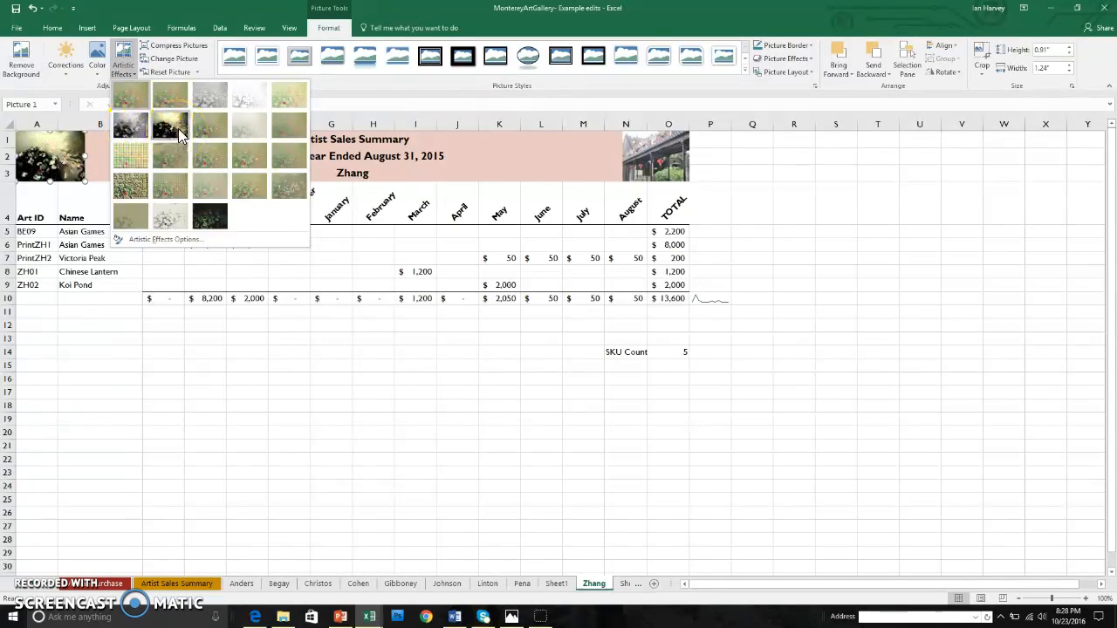
pyautogui.click(182, 133)
pyautogui.click(177, 131)
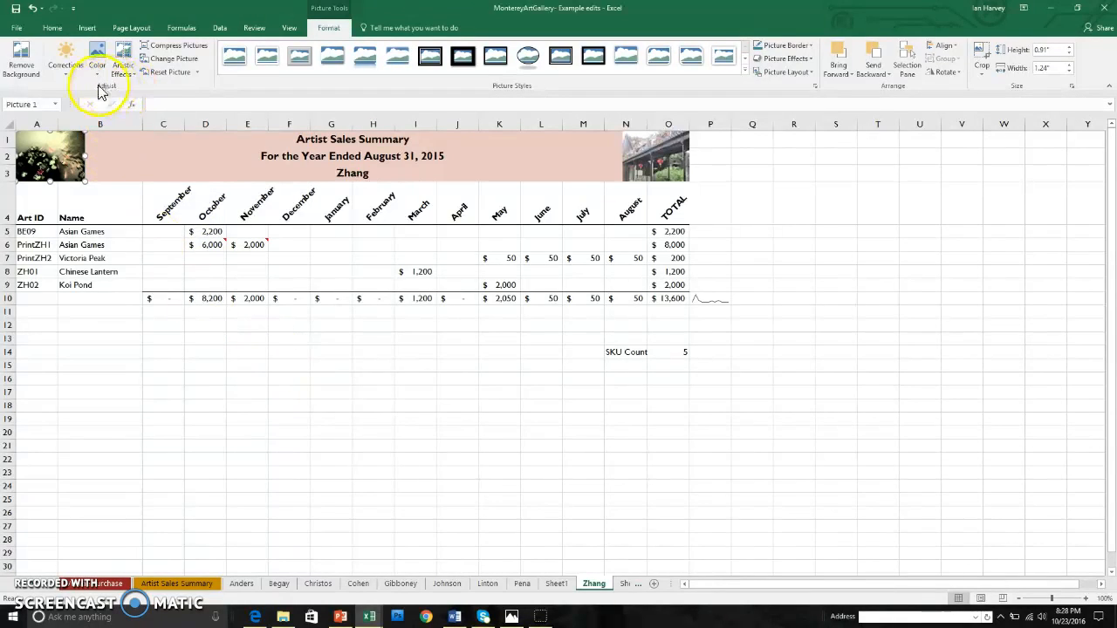
pyautogui.click(123, 68)
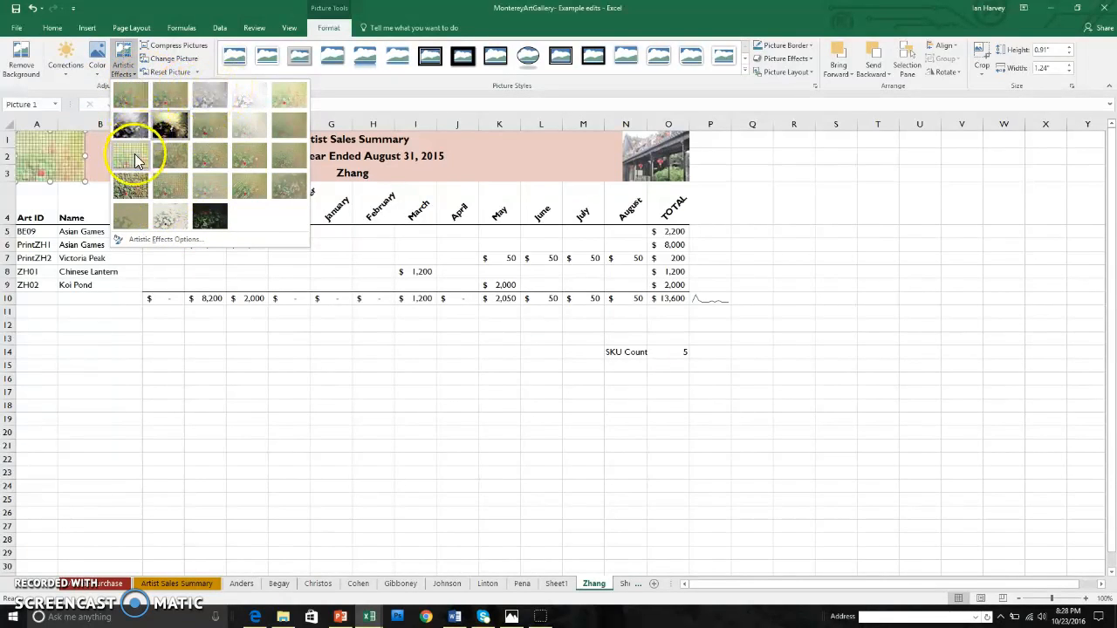
pyautogui.click(222, 349)
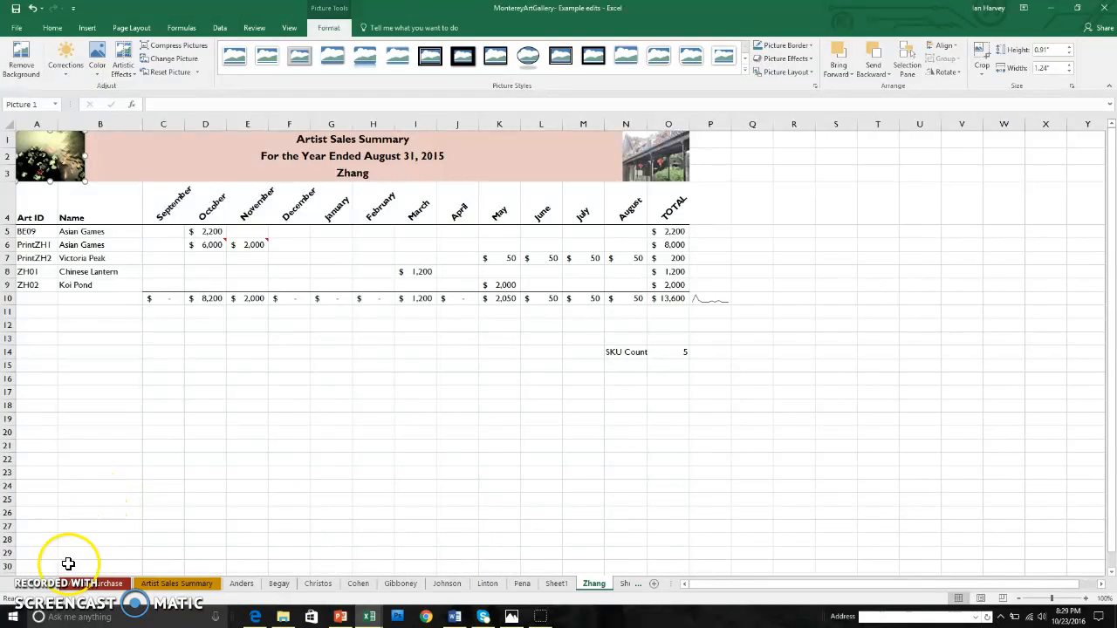
pyautogui.click(16, 584)
pyautogui.click(16, 583)
pyautogui.click(17, 584)
pyautogui.click(17, 584)
# Autofit column B on the Management Report sheet so the date 10/23/2016 shows fully.
pyautogui.click(87, 584)
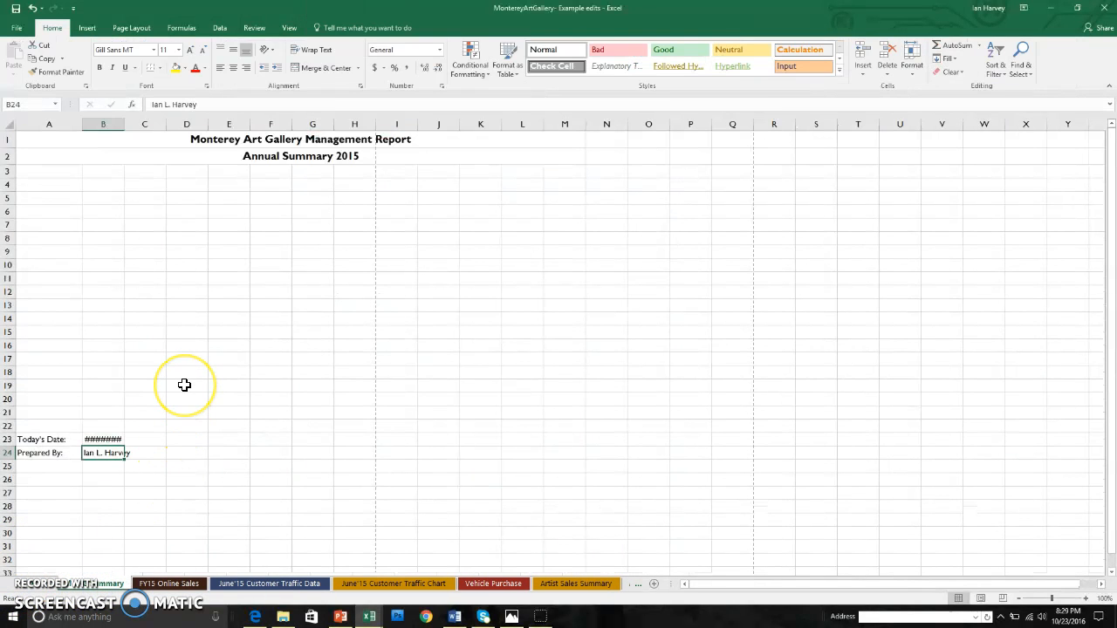
pyautogui.moveTo(120, 445)
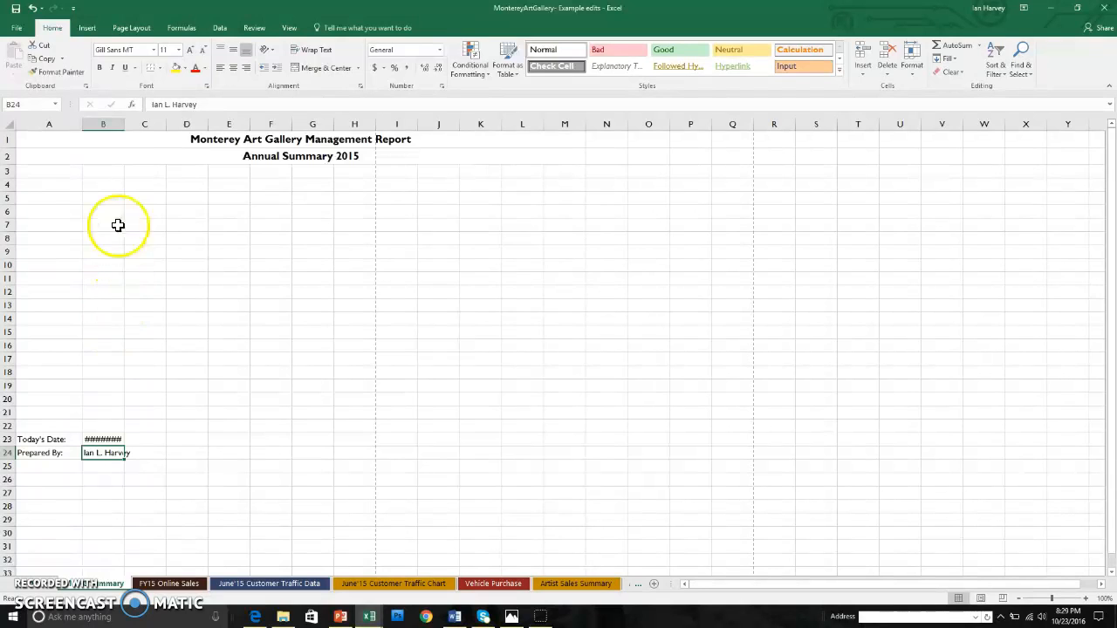
pyautogui.doubleClick(124, 124)
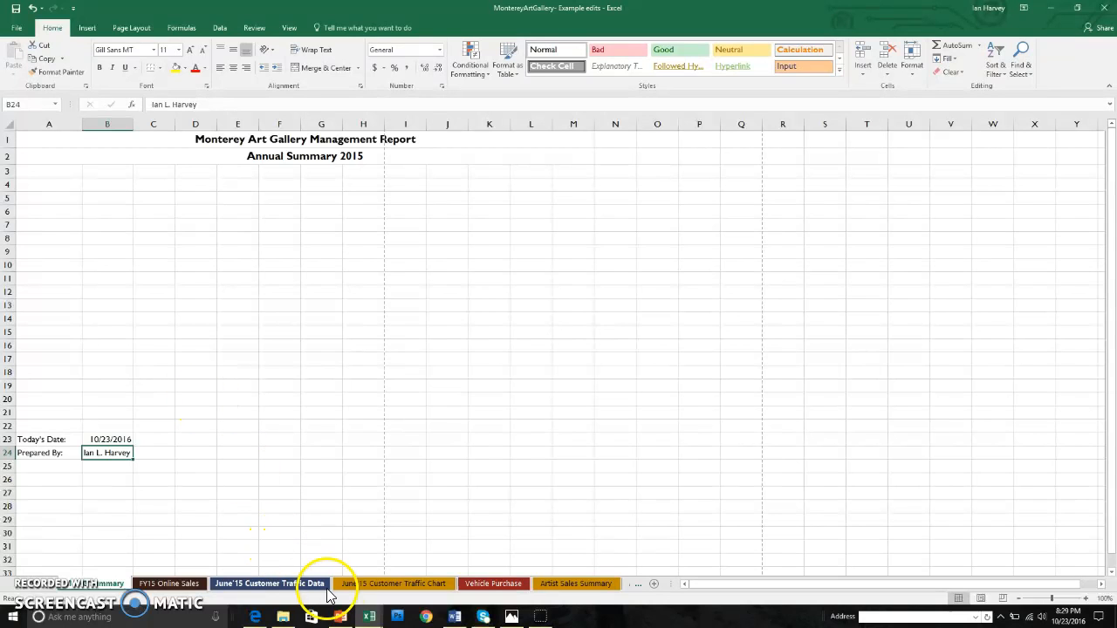
# Copy the SmartArt picture collage from the MontereyArtPromo PowerPoint slide.
pyautogui.click(341, 618)
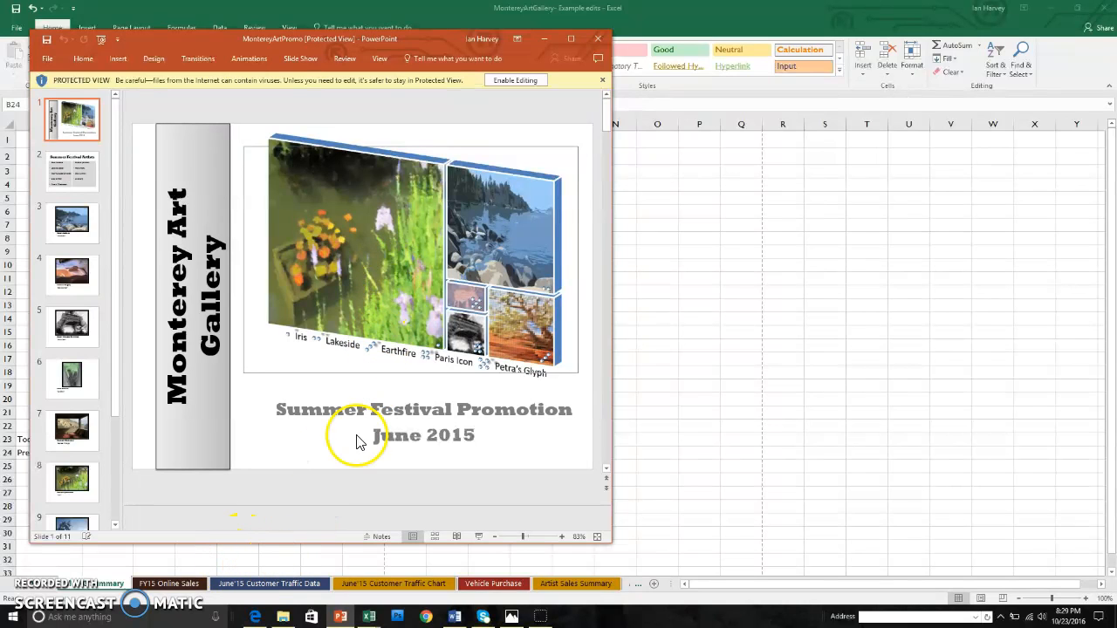
pyautogui.rightClick(390, 262)
pyautogui.click(403, 283)
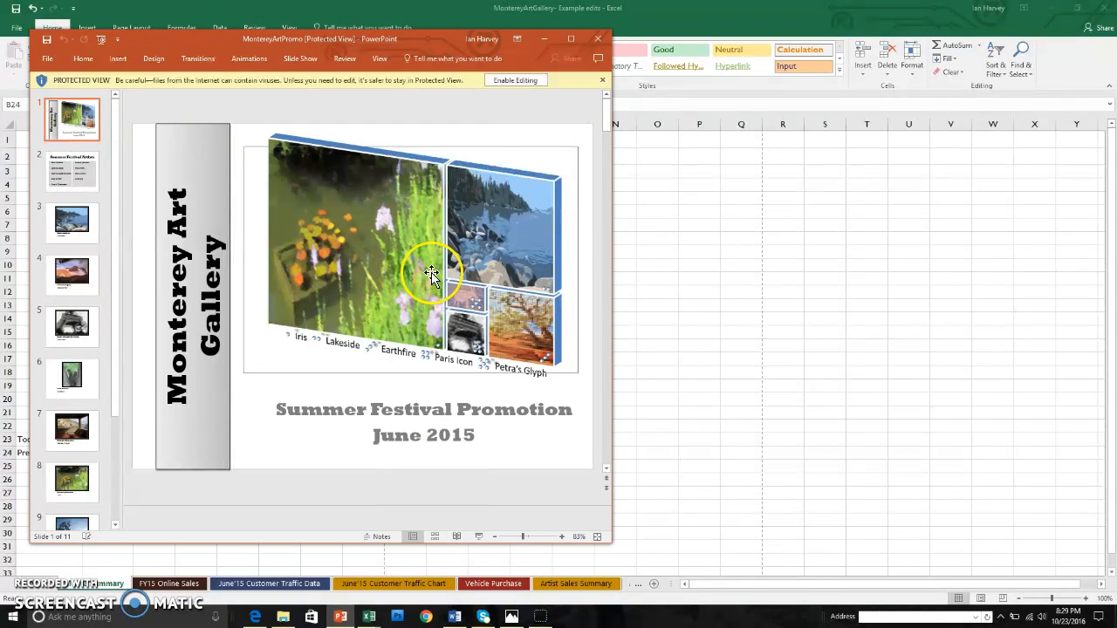
pyautogui.click(542, 40)
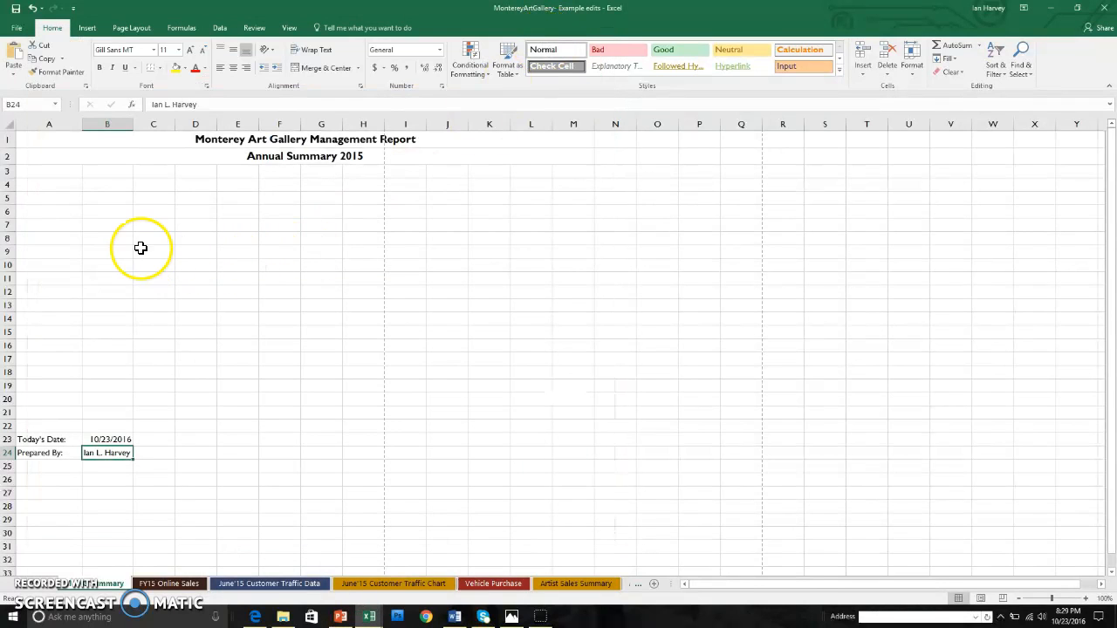
# Paste the Spiral Picture collage at B4 and shrink it to fit above the Today's Date lines.
pyautogui.rightClick(108, 187)
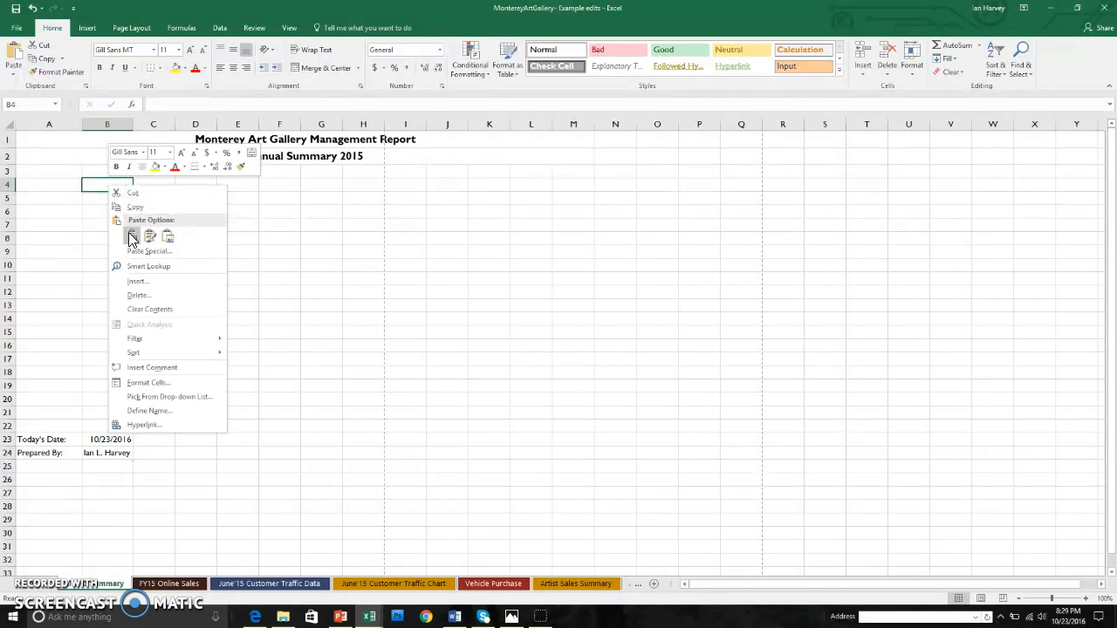
pyautogui.click(131, 239)
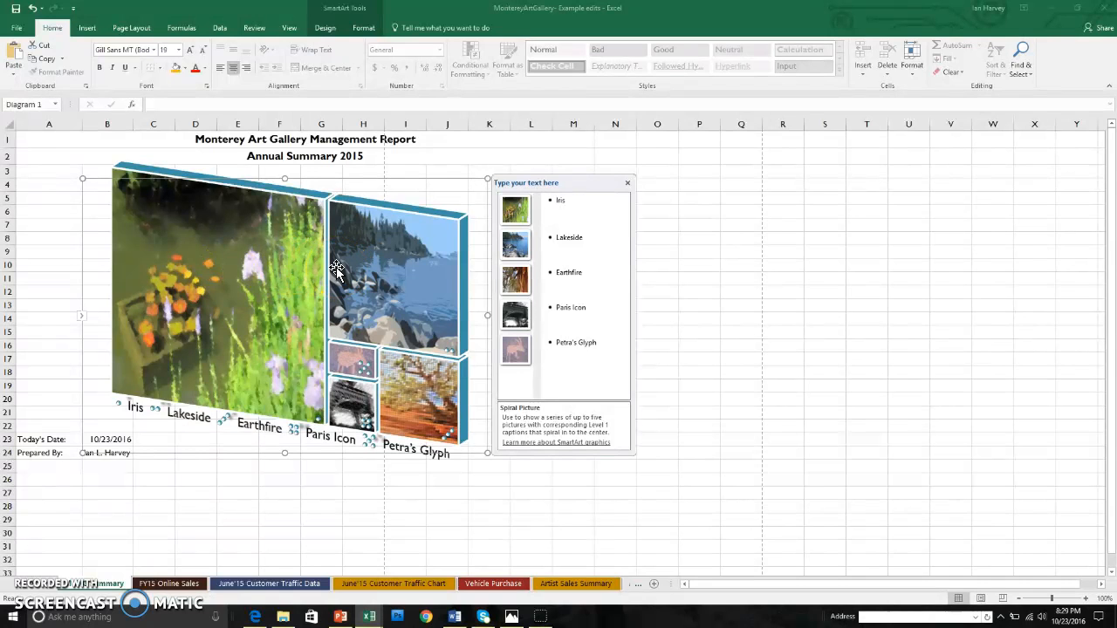
pyautogui.moveTo(487, 454); pyautogui.dragTo(368, 424)
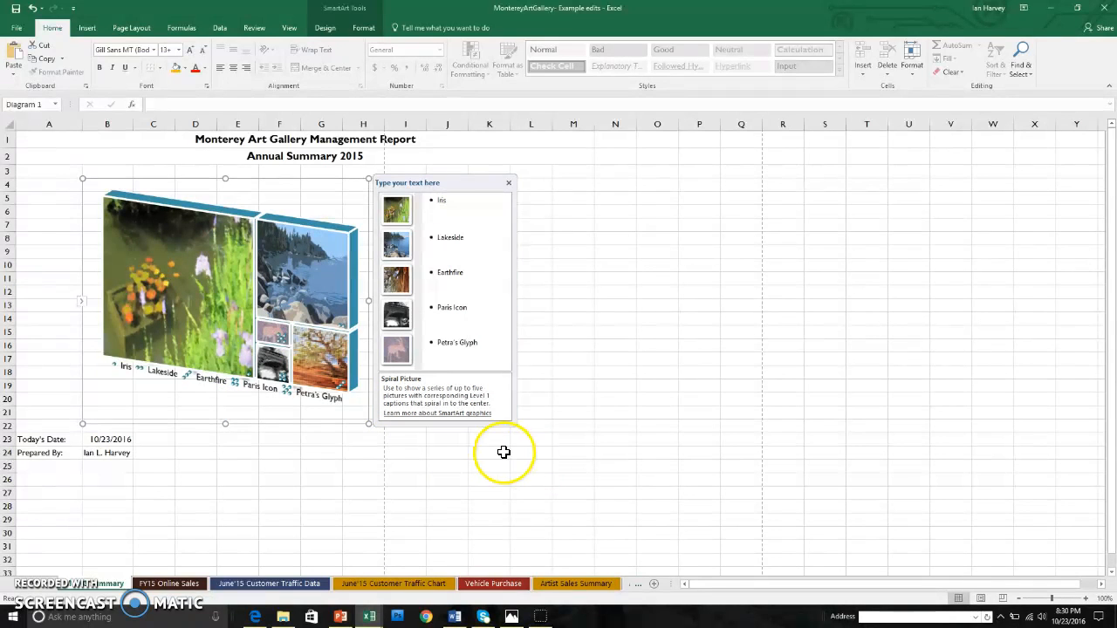
pyautogui.click(141, 31)
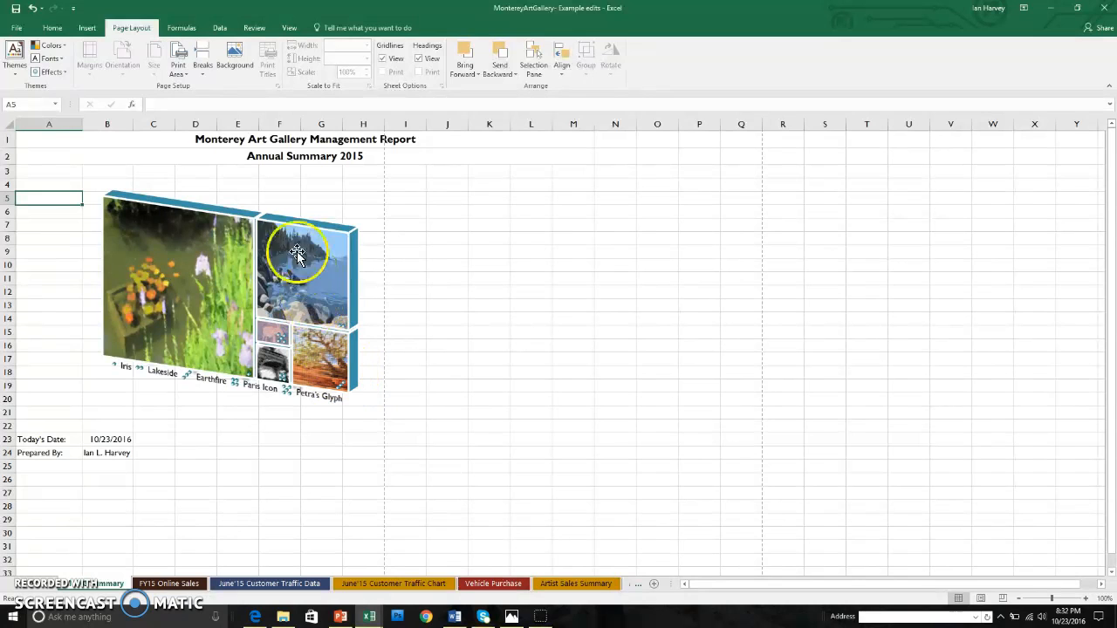
# Turn off Gridlines View, enlarge the Spiral Picture collage slightly down-right, and save the workbook.
pyautogui.click(382, 58)
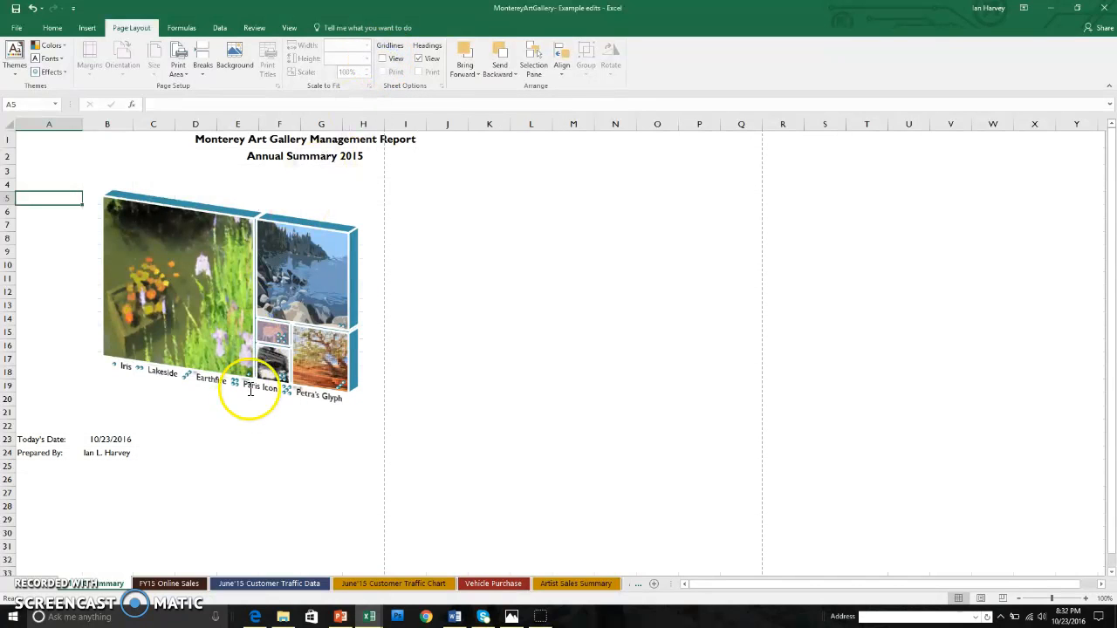
pyautogui.click(225, 309)
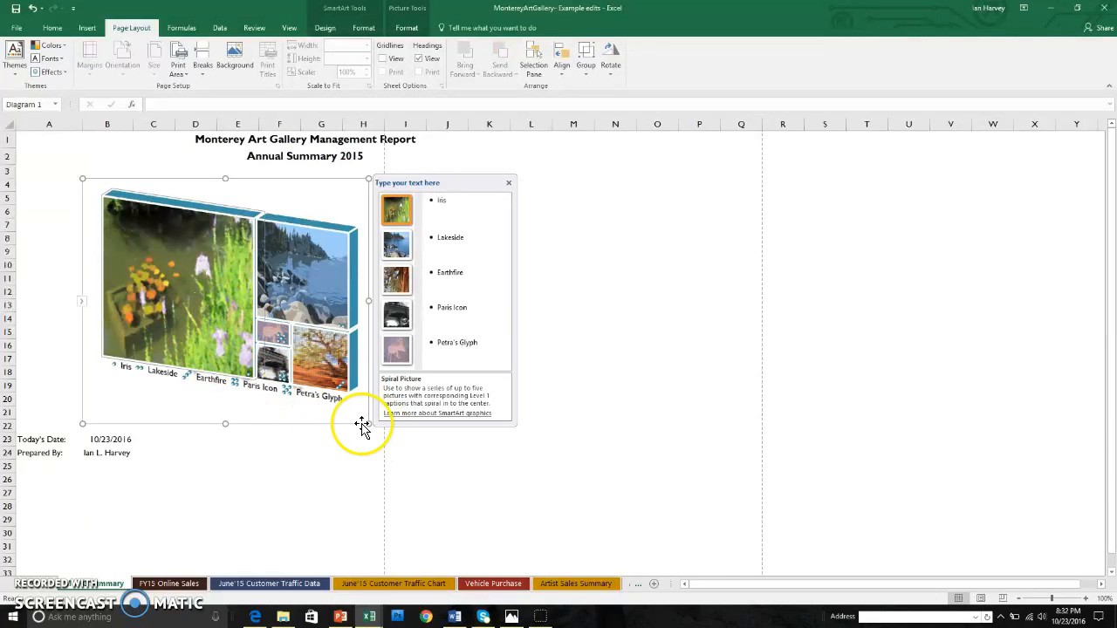
pyautogui.moveTo(364, 425); pyautogui.dragTo(379, 443)
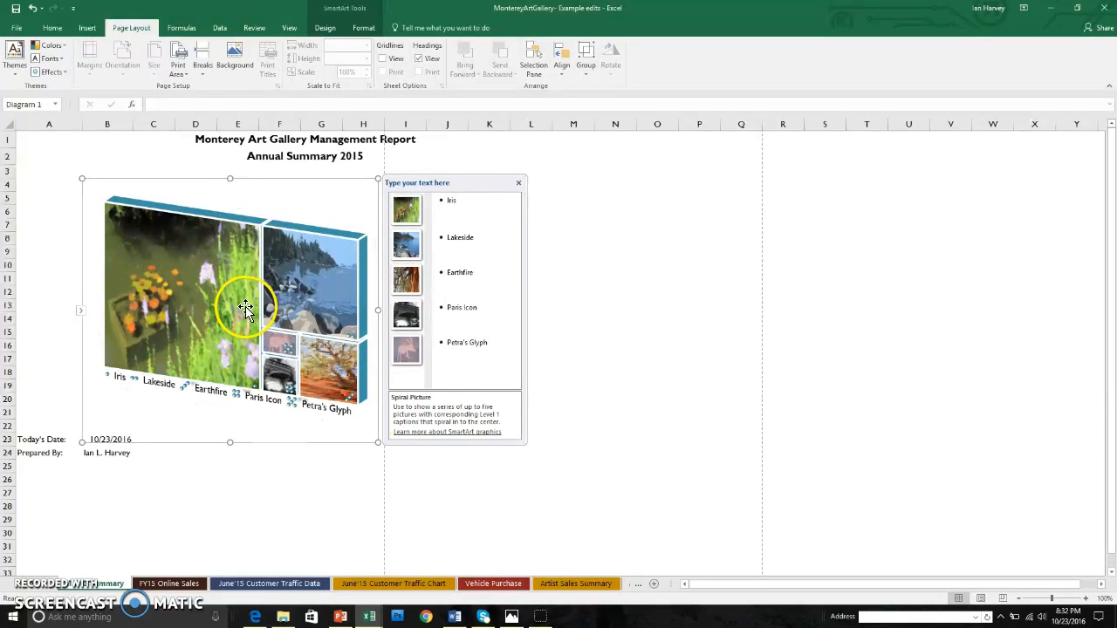
pyautogui.click(192, 490)
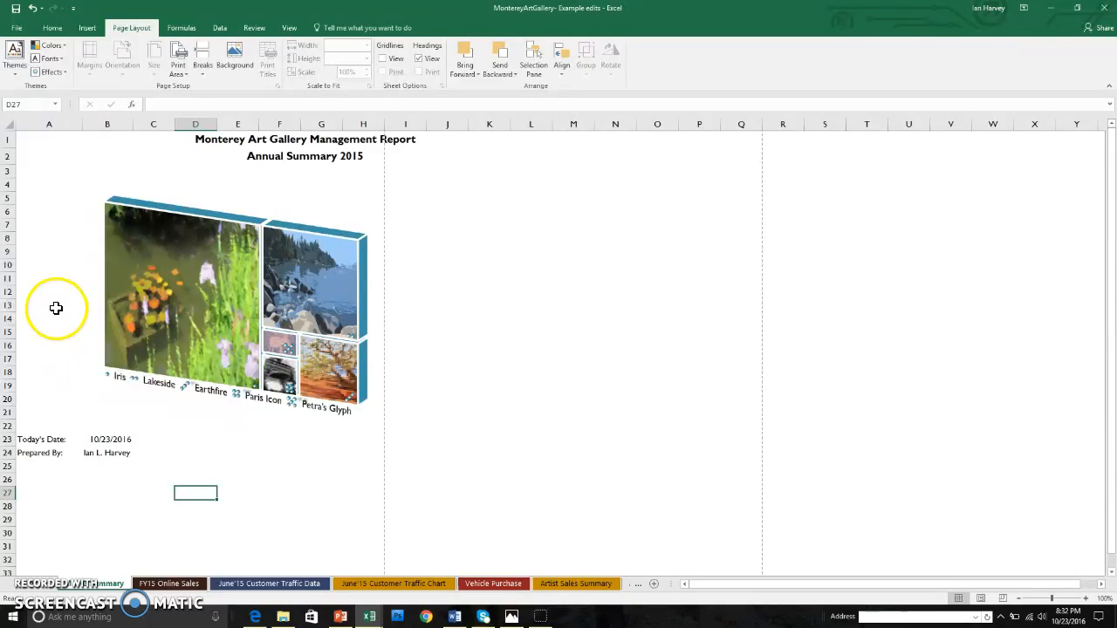
pyautogui.click(17, 10)
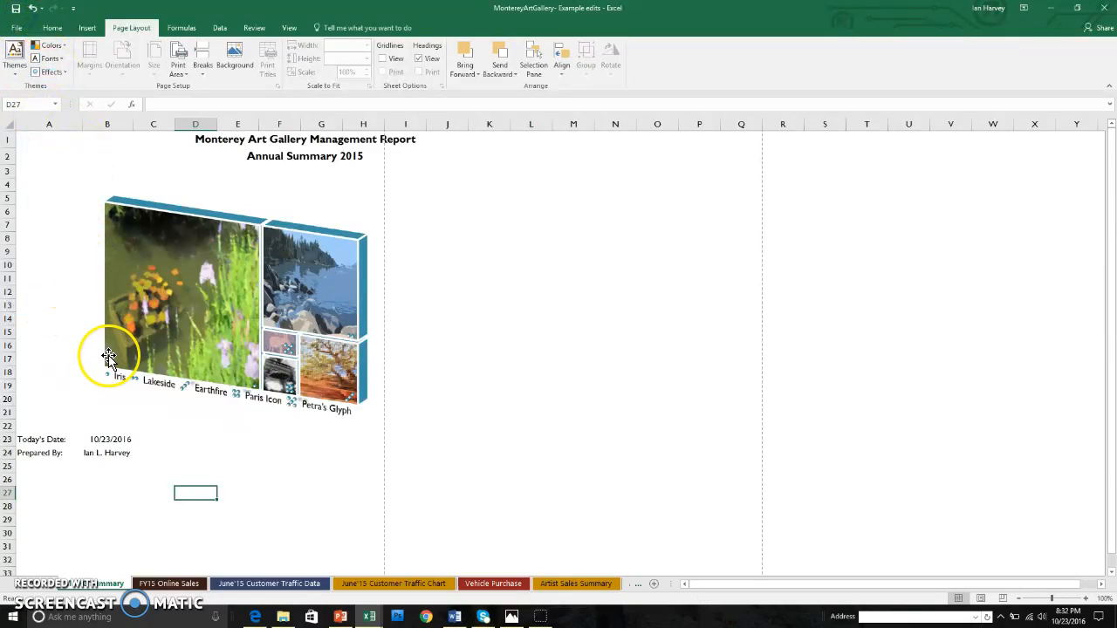